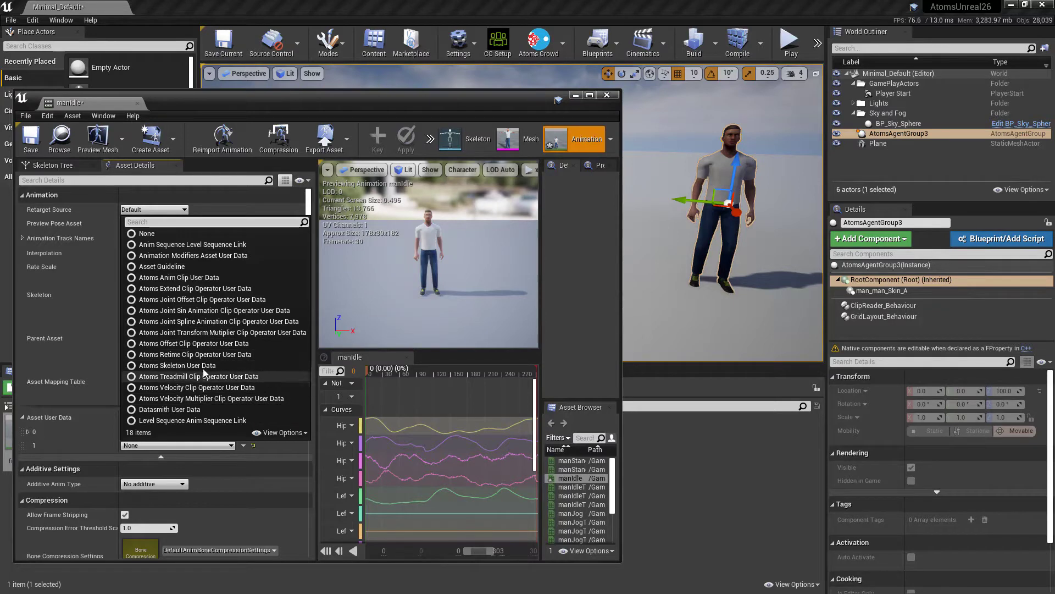
# - Assign Atoms Joint Offset Clip Operator User Data to the empty asset user data element and name the operator Offset
pyautogui.click(202, 299)
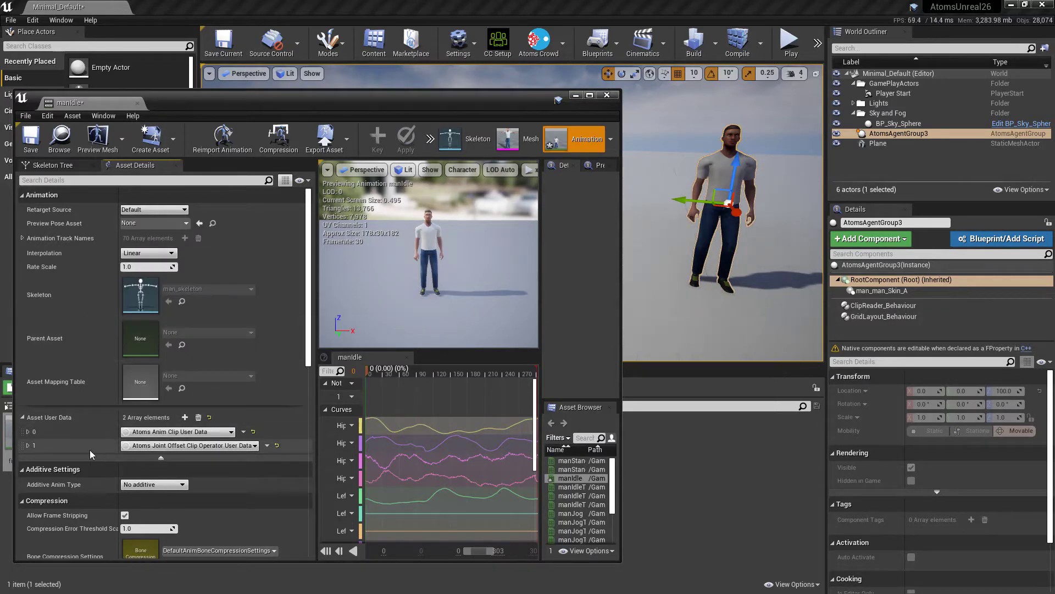
pyautogui.click(29, 445)
pyautogui.scroll(-1, 42, 446)
pyautogui.click(39, 447)
pyautogui.scroll(-2, 70, 450)
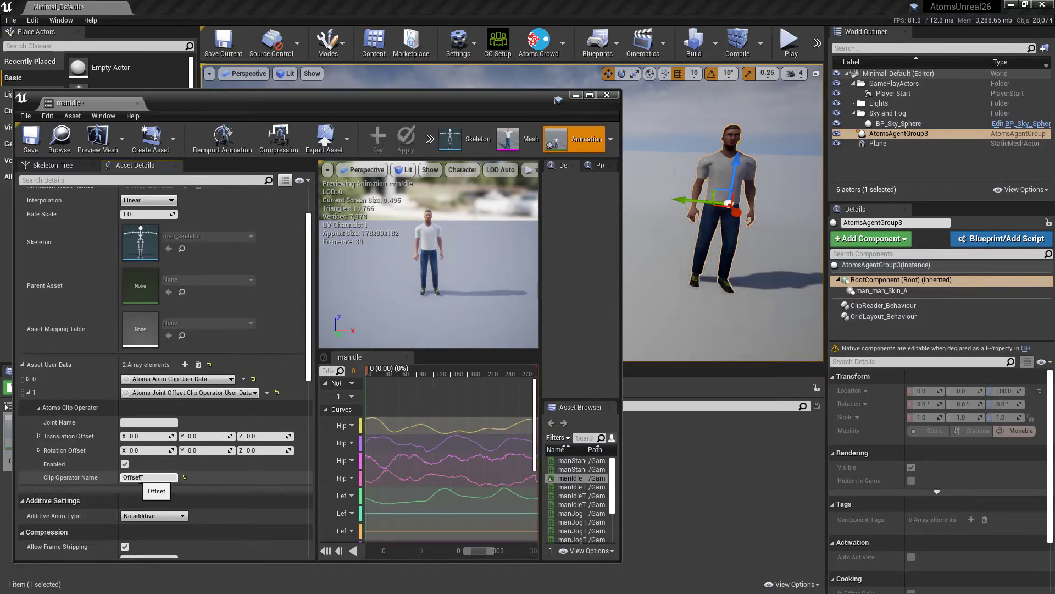
# - Set the offset operator's joint to LeftShoulder with a Z rotation offset of 40, save the clip and inspect the agent
pyautogui.click(136, 421)
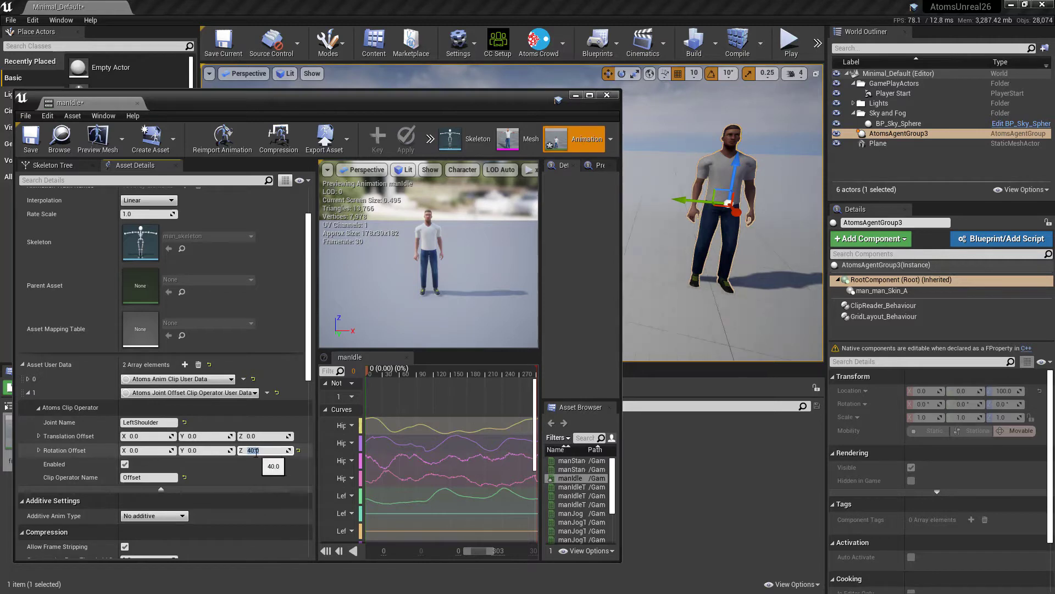
pyautogui.click(30, 144)
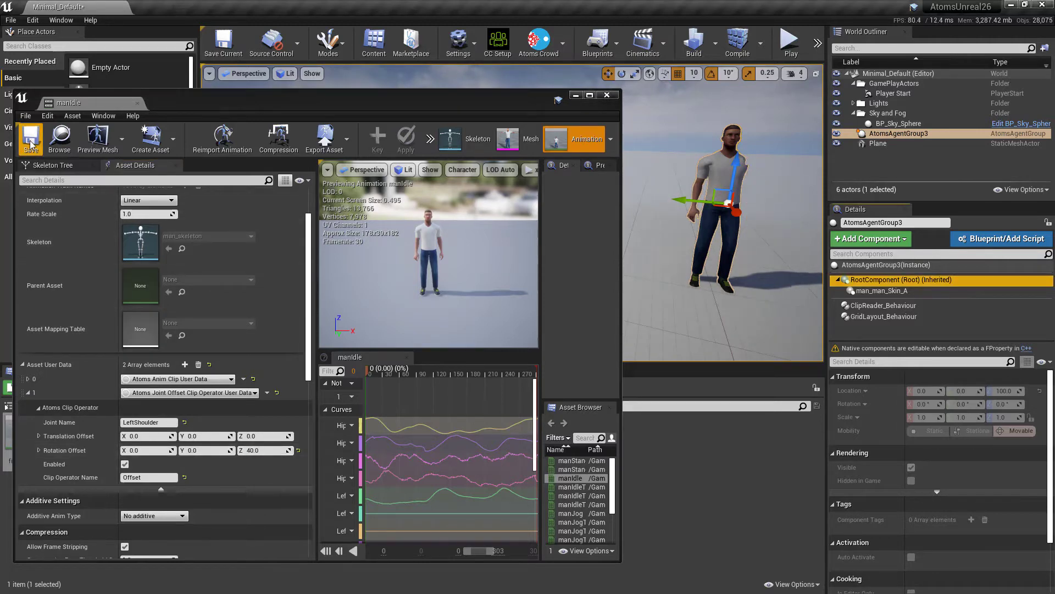
pyautogui.moveTo(766, 214)
pyautogui.keyDown('alt'); pyautogui.mouseDown()
pyautogui.moveTo(715, 220)
pyautogui.moveTo(747, 216)
pyautogui.moveTo(766, 198)
pyautogui.mouseUp(); pyautogui.keyUp('alt')
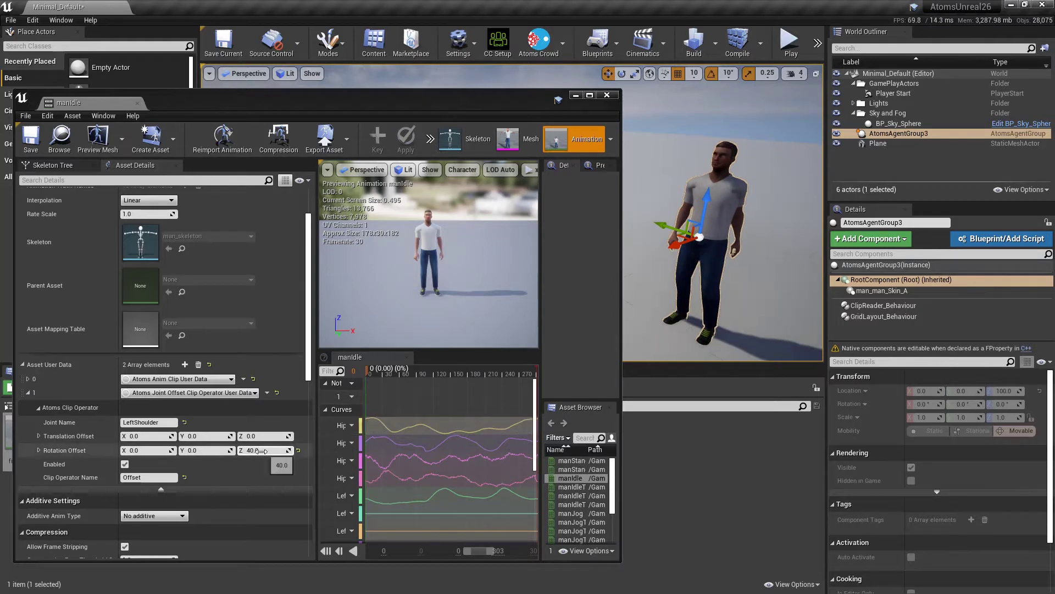
# - Change the operator's Z rotation offset to 10, save, and disable the operator with another save of the clip
pyautogui.click(280, 452)
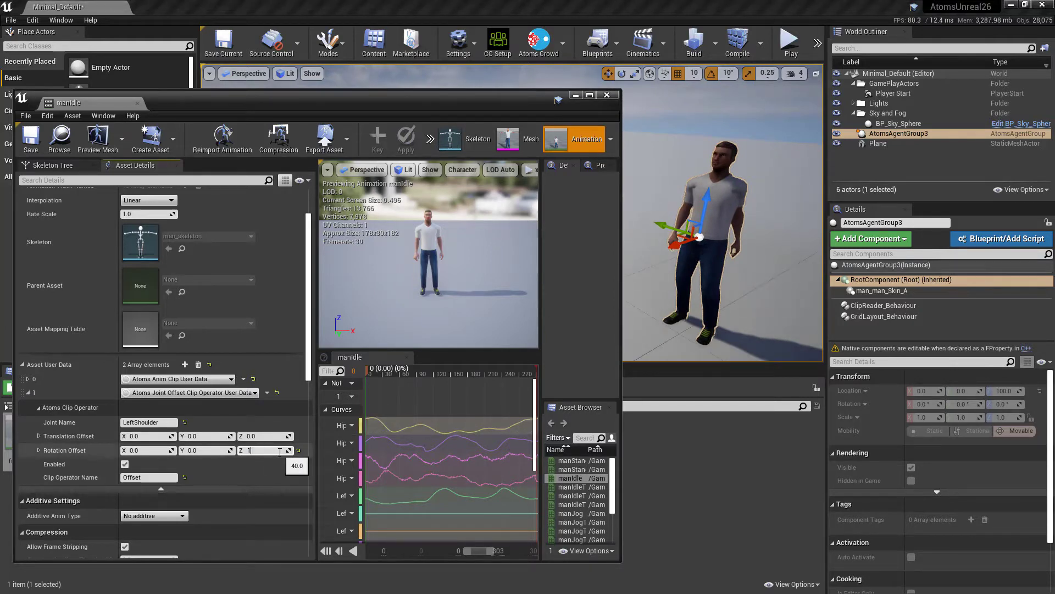
pyautogui.click(31, 140)
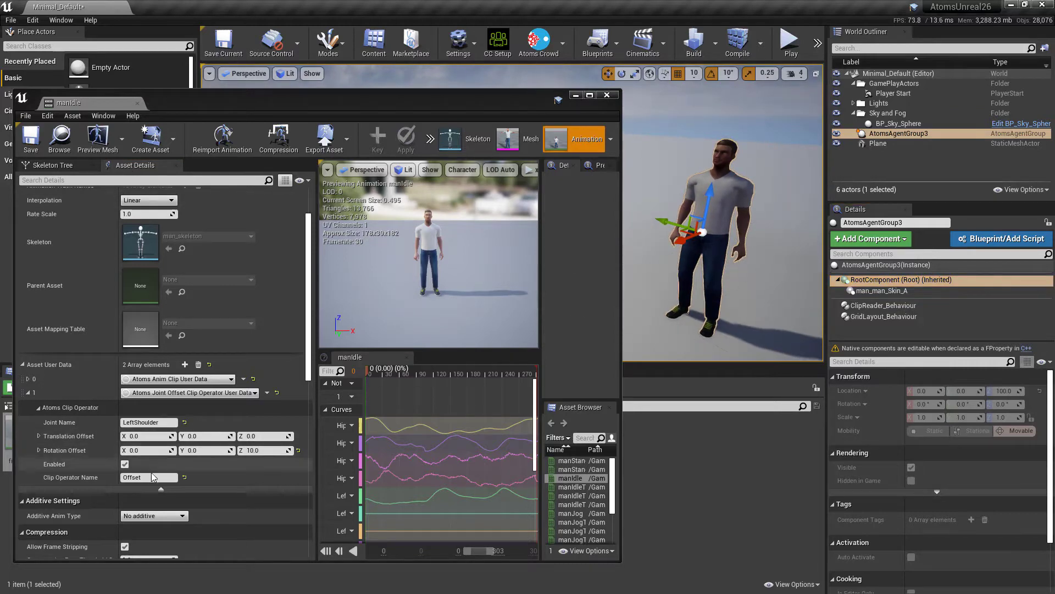
pyautogui.click(125, 464)
pyautogui.click(31, 141)
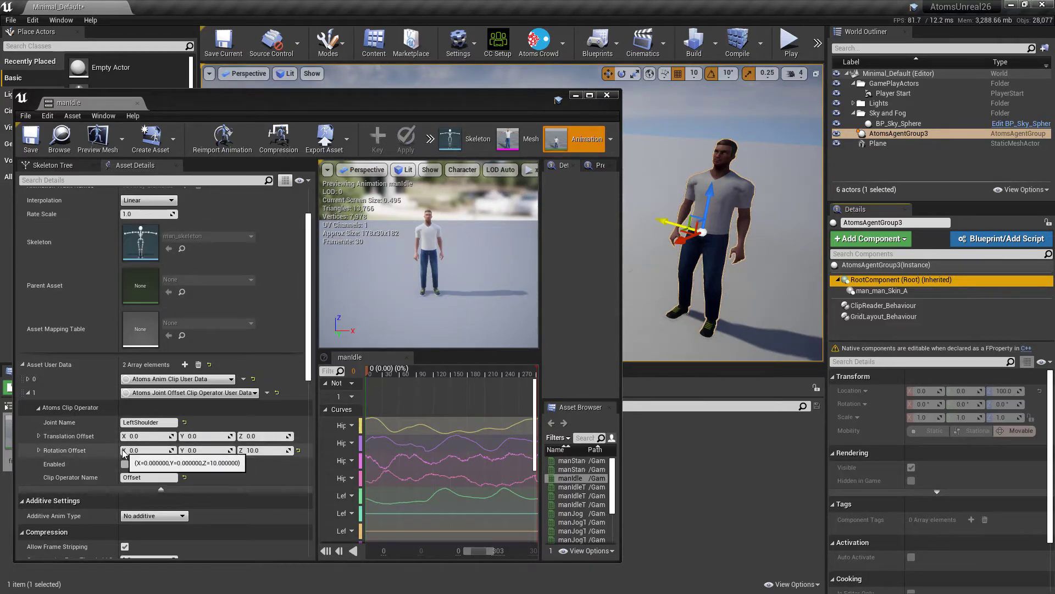
# - Delete the joint offset operator from the manIdle clip's asset user data and close the clip editor
pyautogui.click(255, 393)
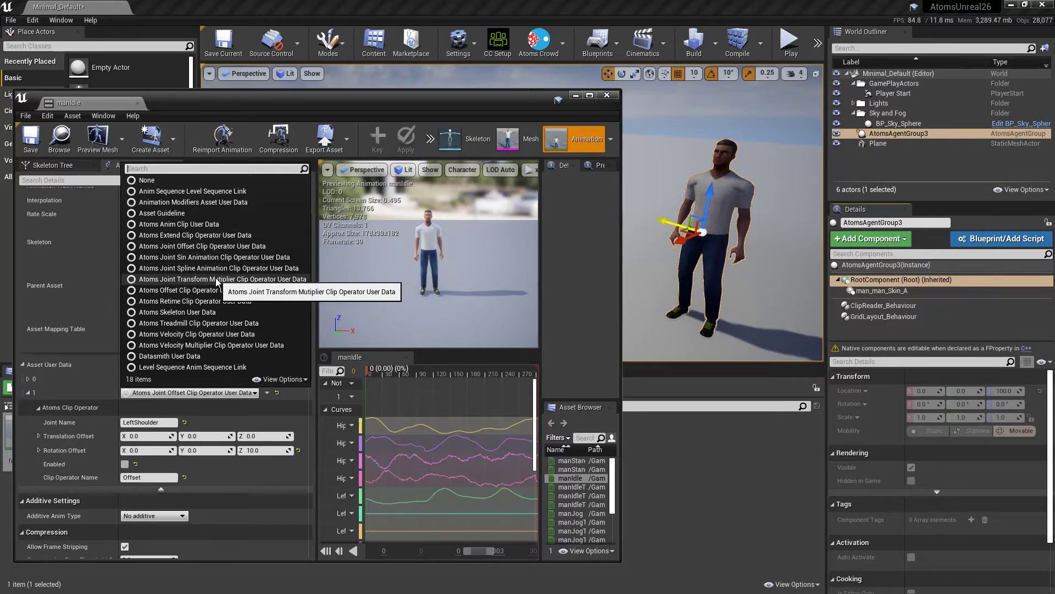
pyautogui.click(28, 392)
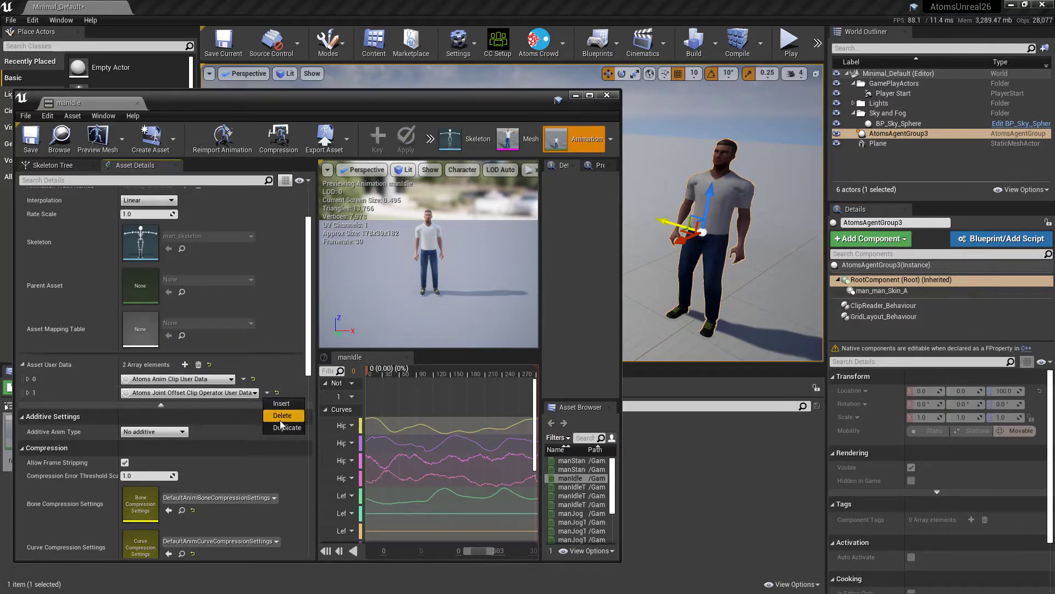
pyautogui.click(282, 415)
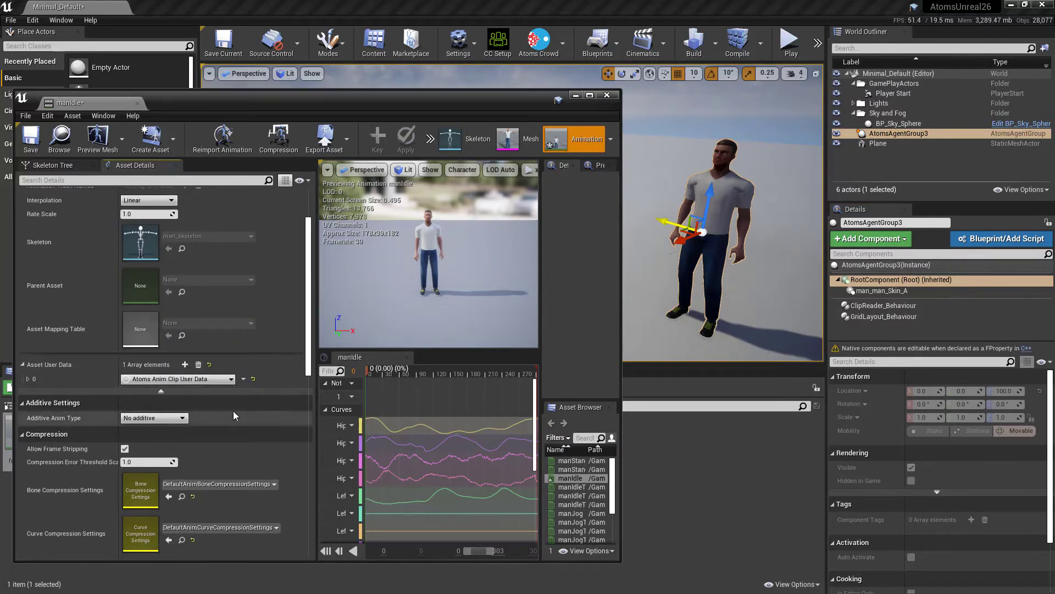
pyautogui.click(607, 96)
# - Browse to the Content/DefaultAtoms/AnimationClips folder
pyautogui.click(198, 387)
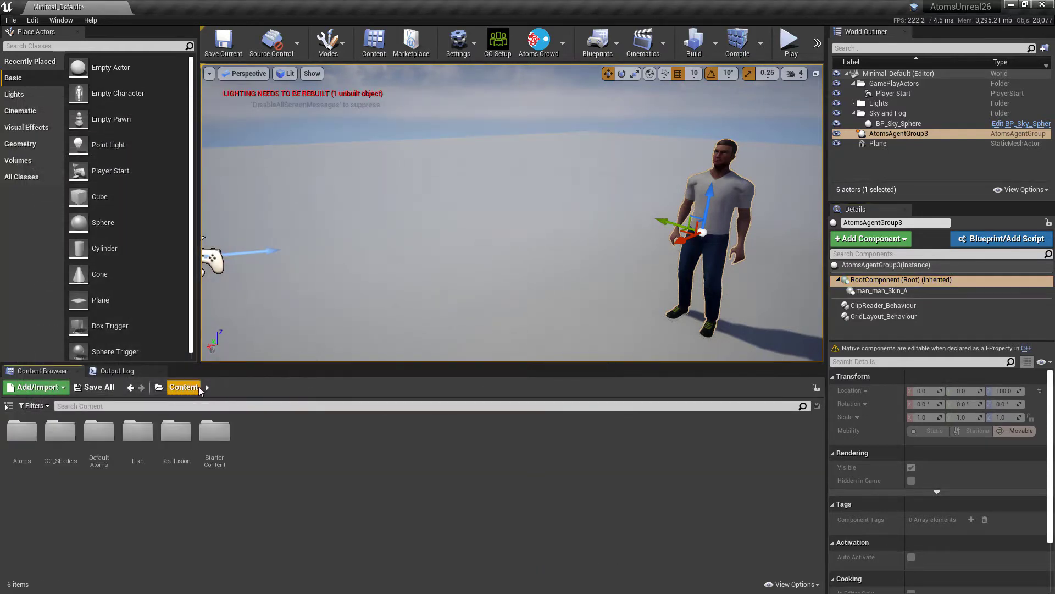
pyautogui.doubleClick(25, 437)
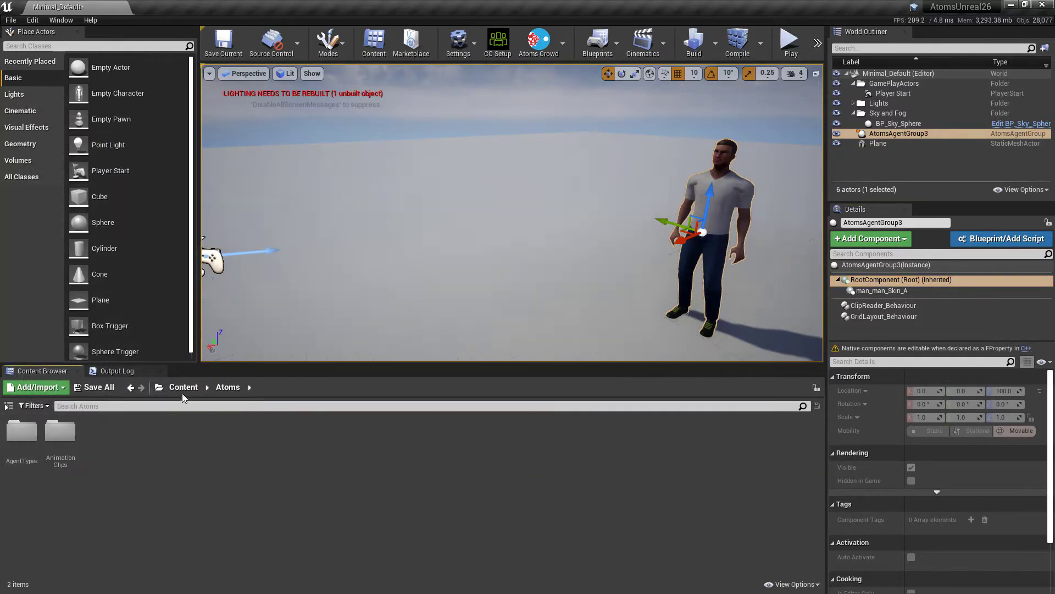
pyautogui.click(183, 389)
pyautogui.doubleClick(116, 437)
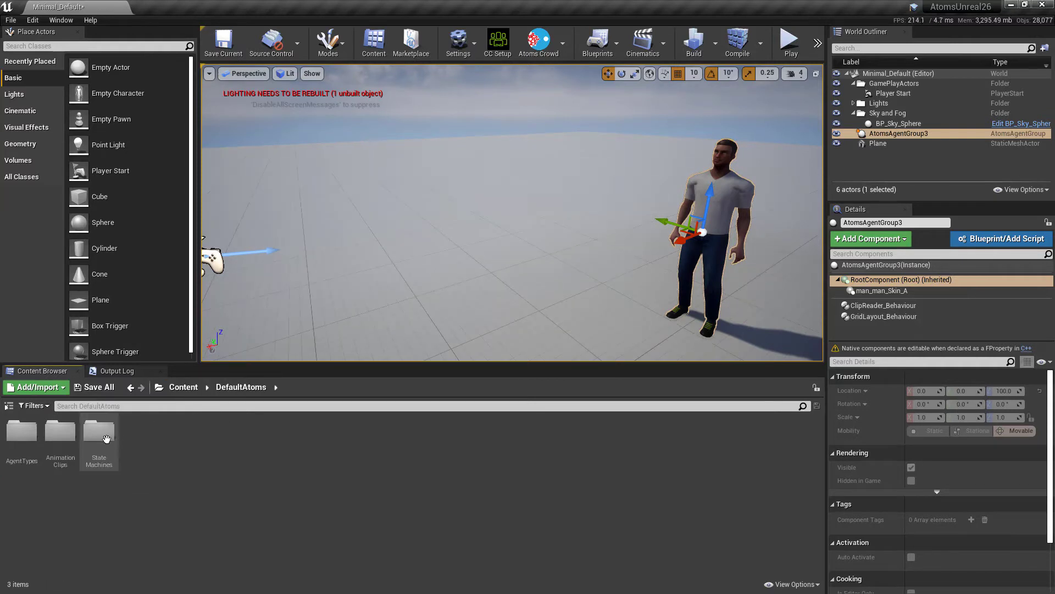
pyautogui.doubleClick(60, 432)
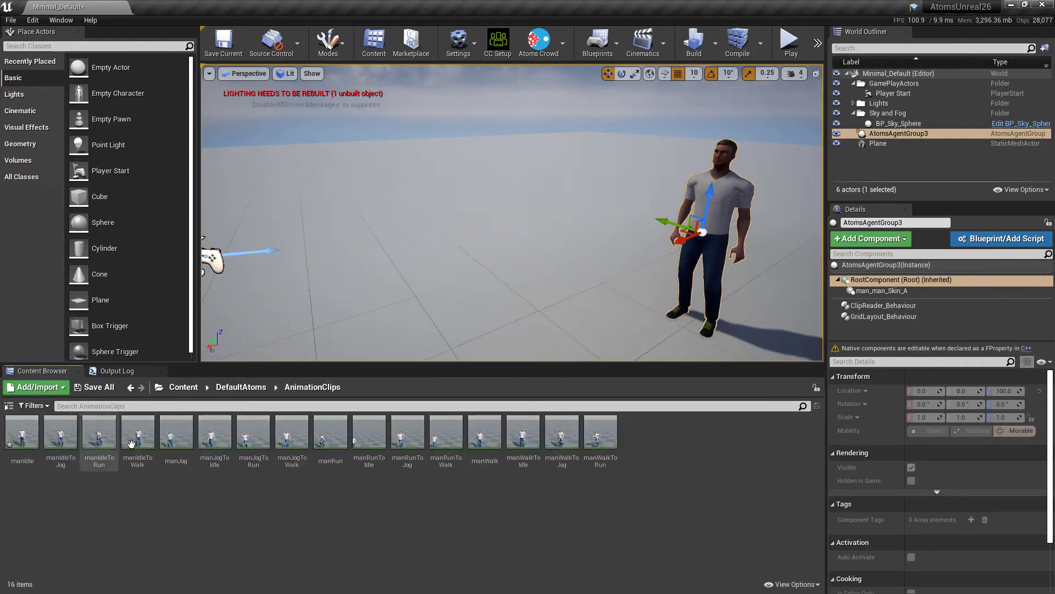
# - Open the manWalk animation clip from the AnimationClips folder
pyautogui.click(22, 435)
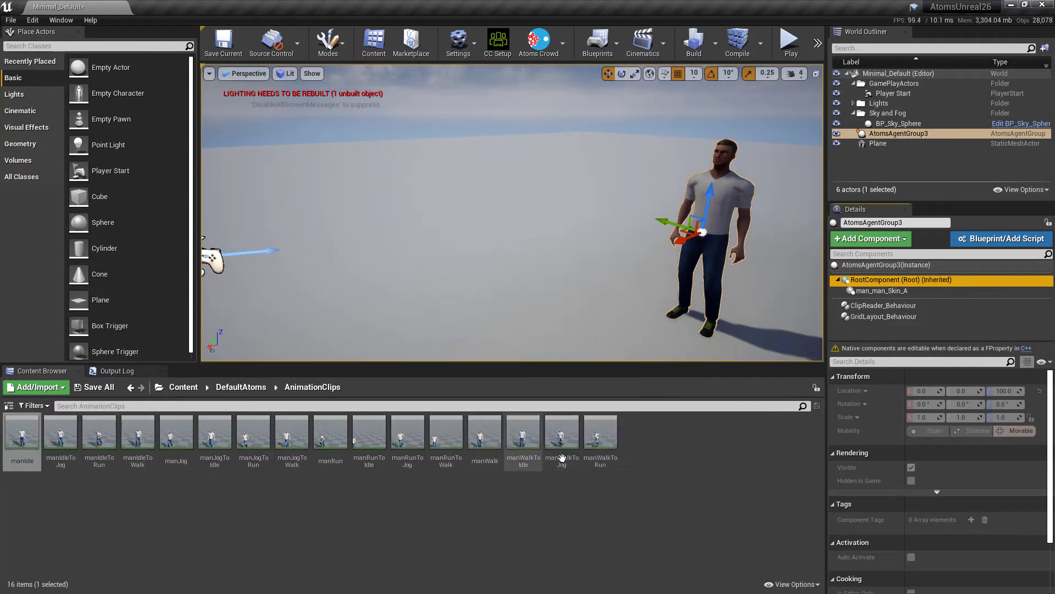
pyautogui.doubleClick(446, 433)
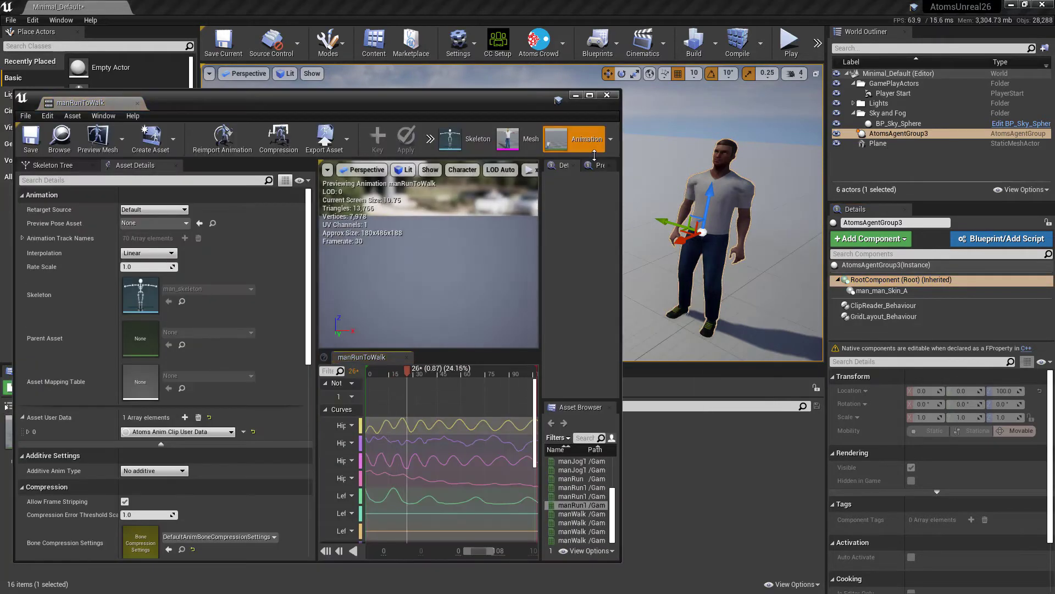
pyautogui.click(607, 95)
pyautogui.doubleClick(483, 437)
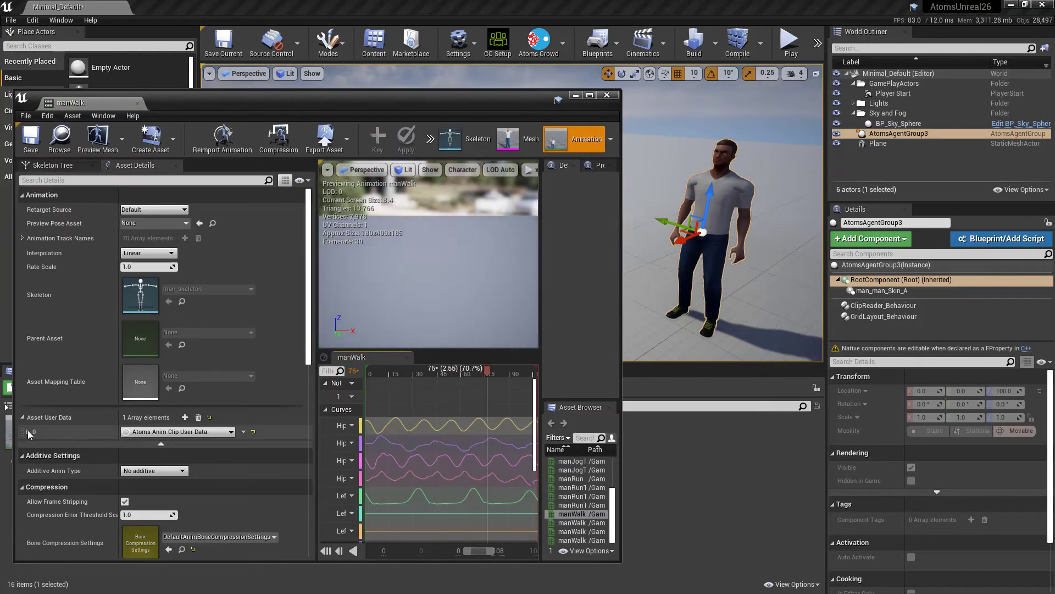
# - Add a second asset user data element to manWalk and assign it Atoms Retime Clip Operator User Data
pyautogui.click(185, 418)
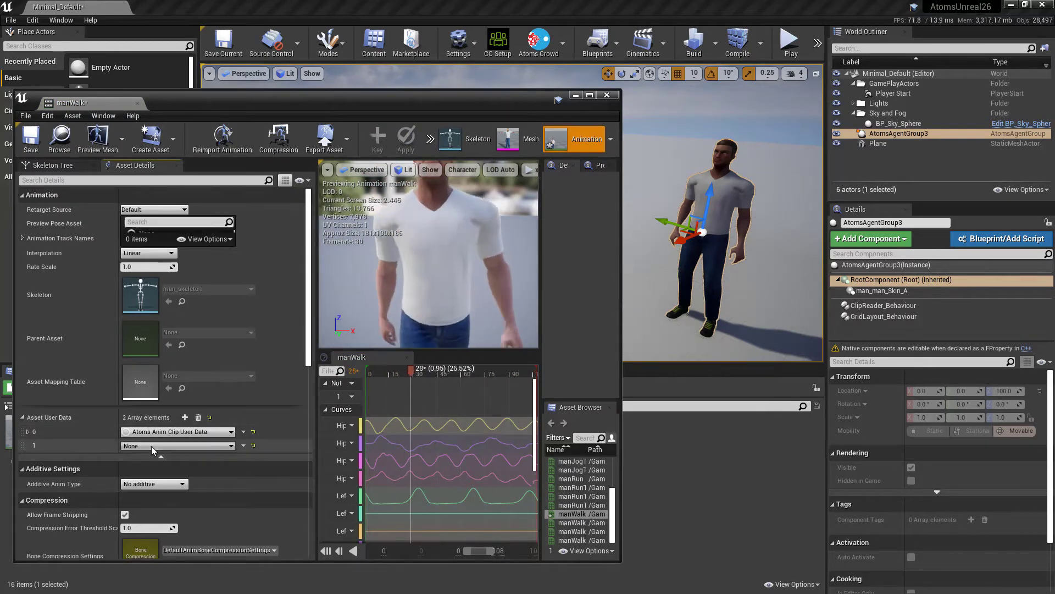
pyautogui.click(154, 444)
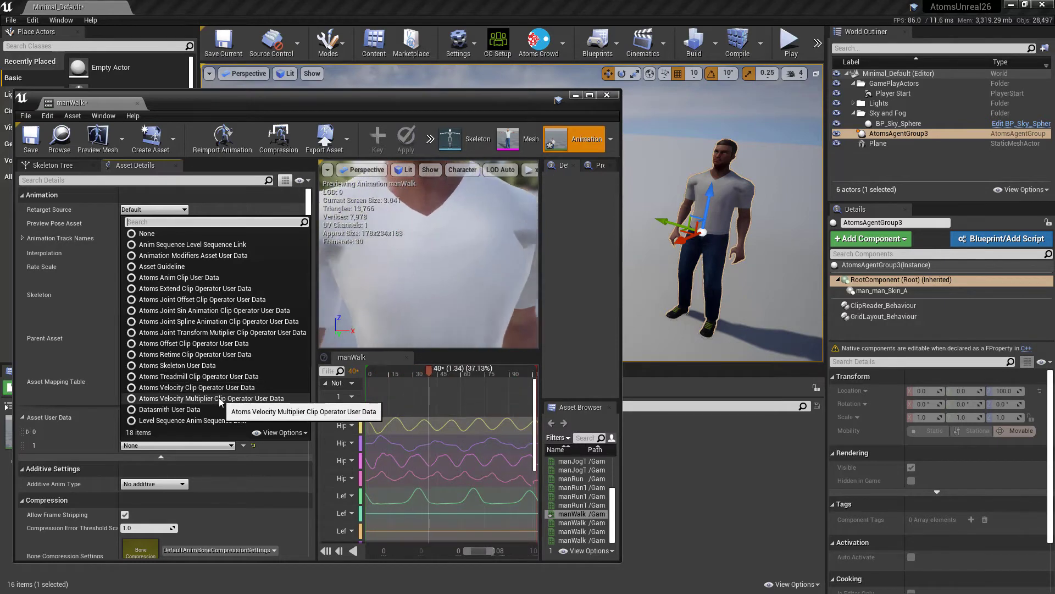
pyautogui.click(210, 357)
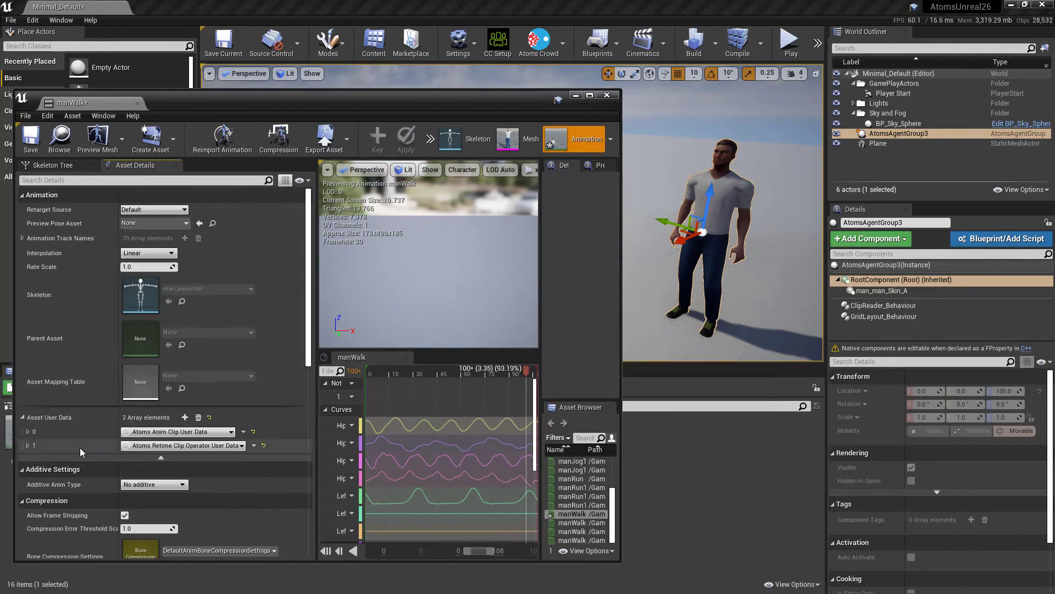
pyautogui.click(28, 444)
# - Set the retime operator's multiplier to 0.5 and save the manWalk clip
pyautogui.scroll(-1, 79, 434)
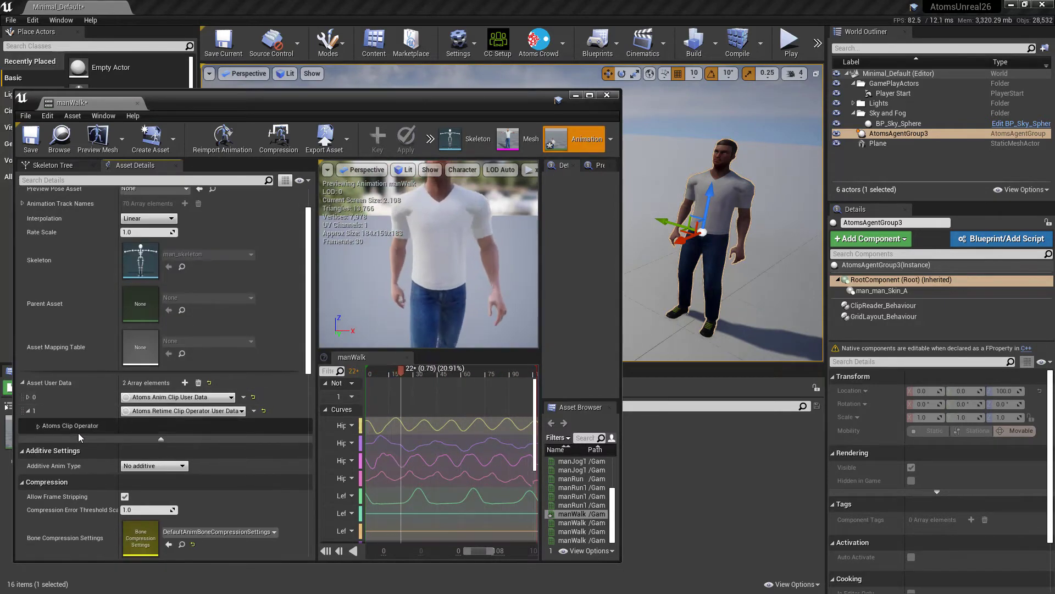
pyautogui.click(37, 427)
pyautogui.scroll(-1, 107, 428)
pyautogui.write('0.5')
pyautogui.press('Return')
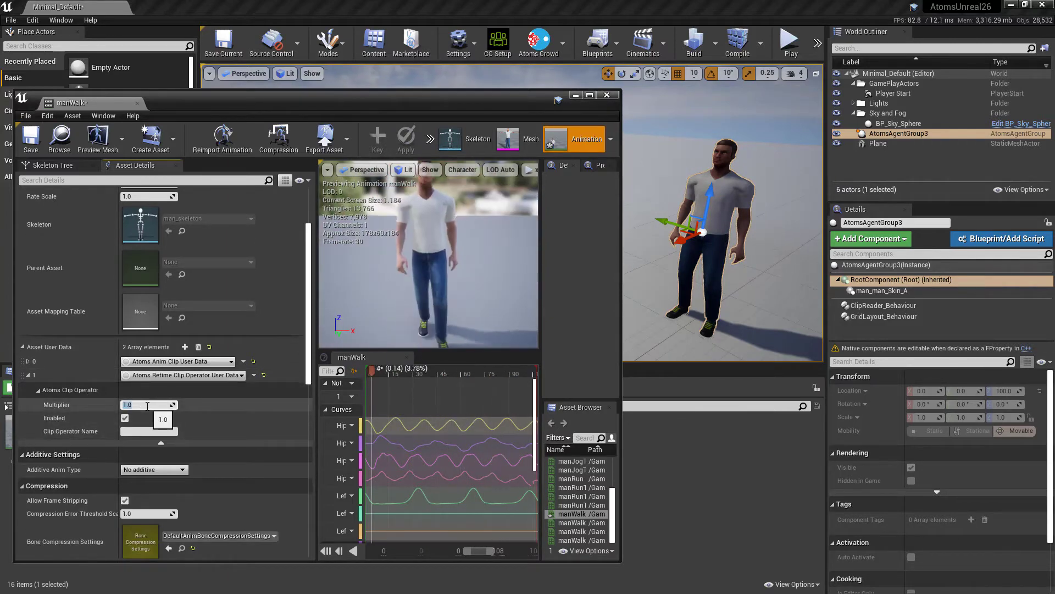
pyautogui.click(31, 141)
# - Set the clip name of the agent group's ClipReader_Behaviour to manWalk
pyautogui.click(909, 306)
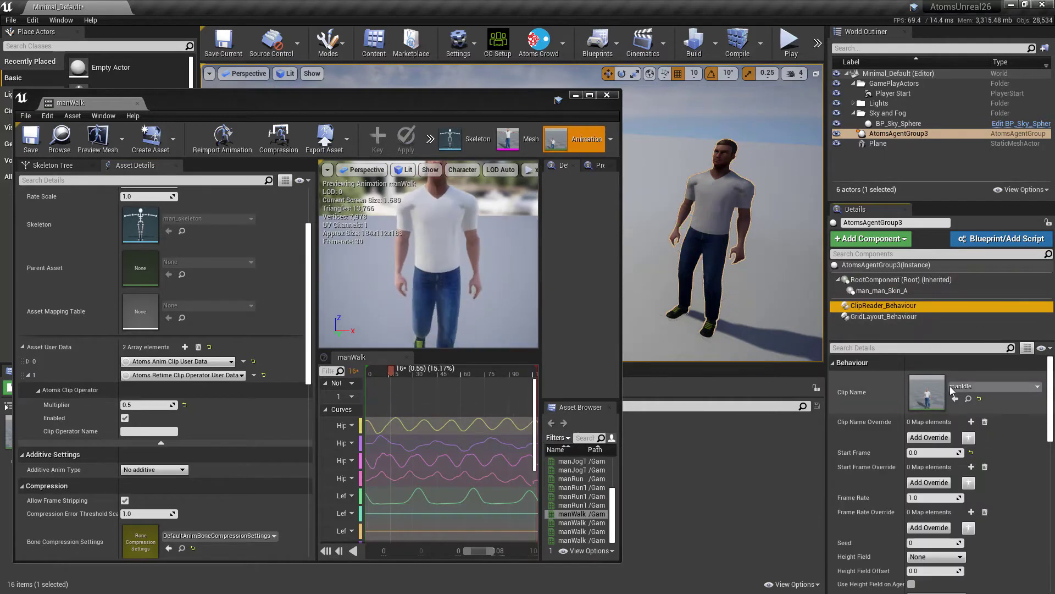
pyautogui.click(977, 387)
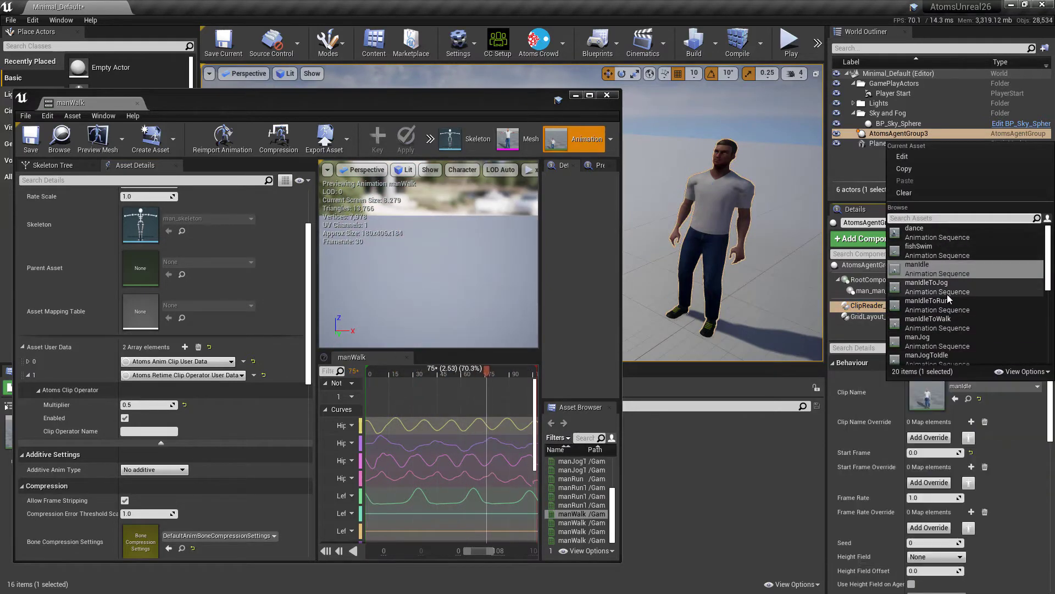
pyautogui.write('man')
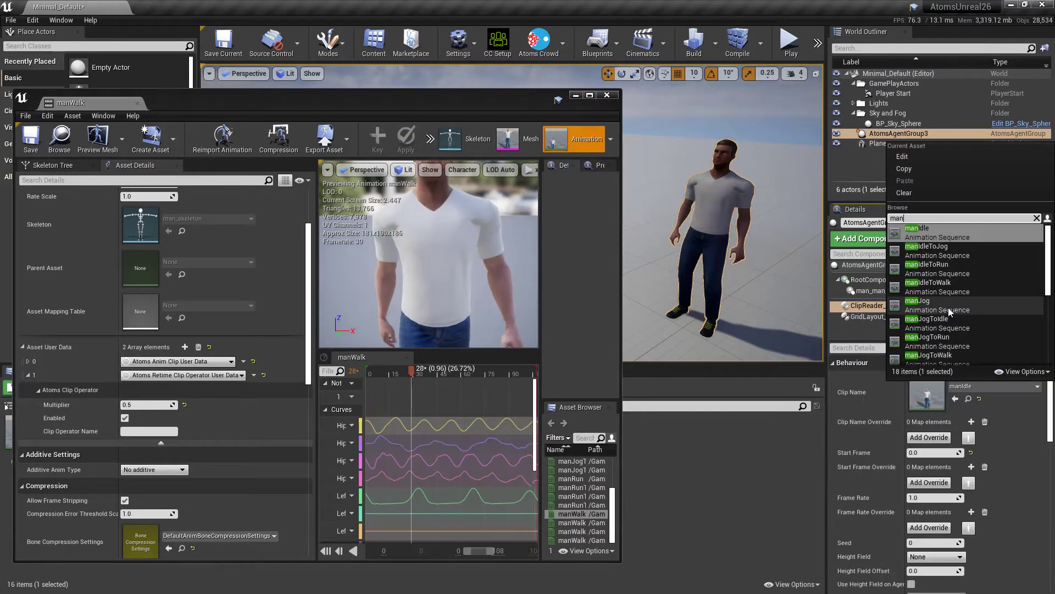
pyautogui.write('wa')
pyautogui.click(958, 233)
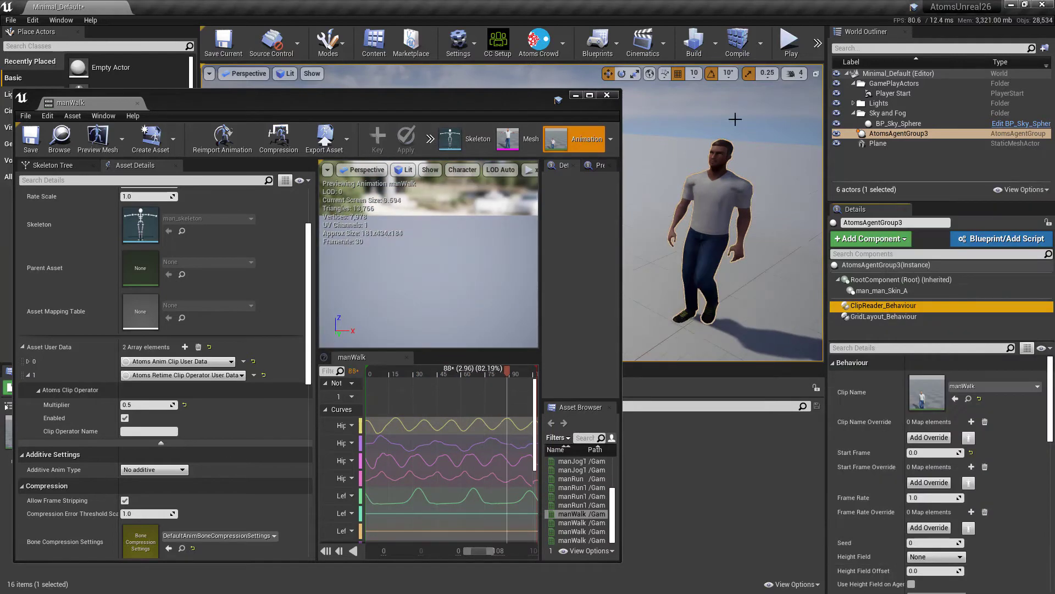
# - Move the clip editor out of the way and play the level to check the agent's retimed walk
pyautogui.moveTo(479, 109); pyautogui.dragTo(410, 119)
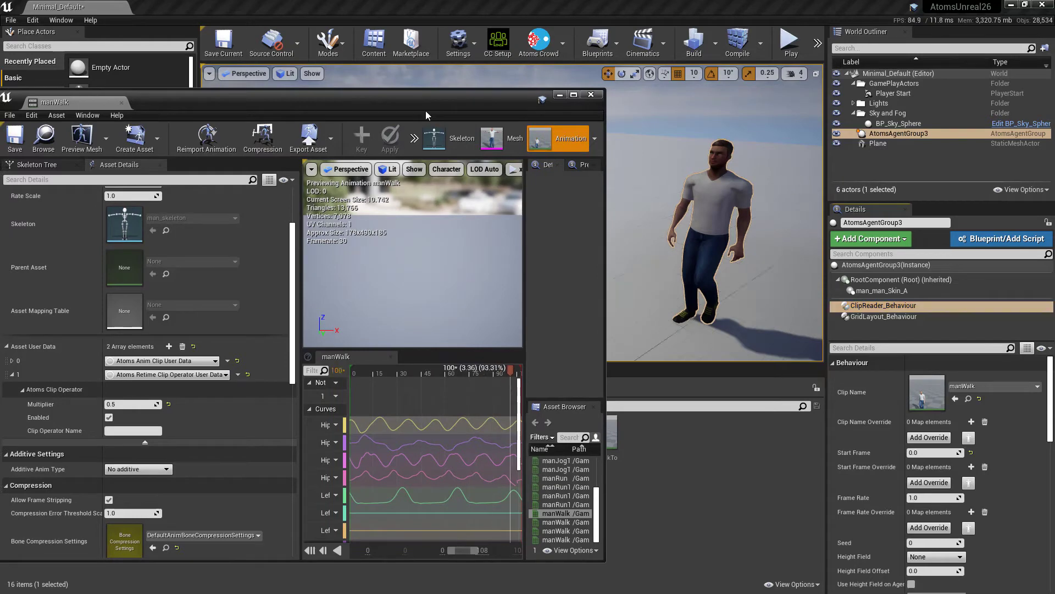
pyautogui.moveTo(468, 99); pyautogui.dragTo(0, 102)
pyautogui.press('s')
pyautogui.moveTo(776, 102); pyautogui.dragTo(777, 103, button='right')
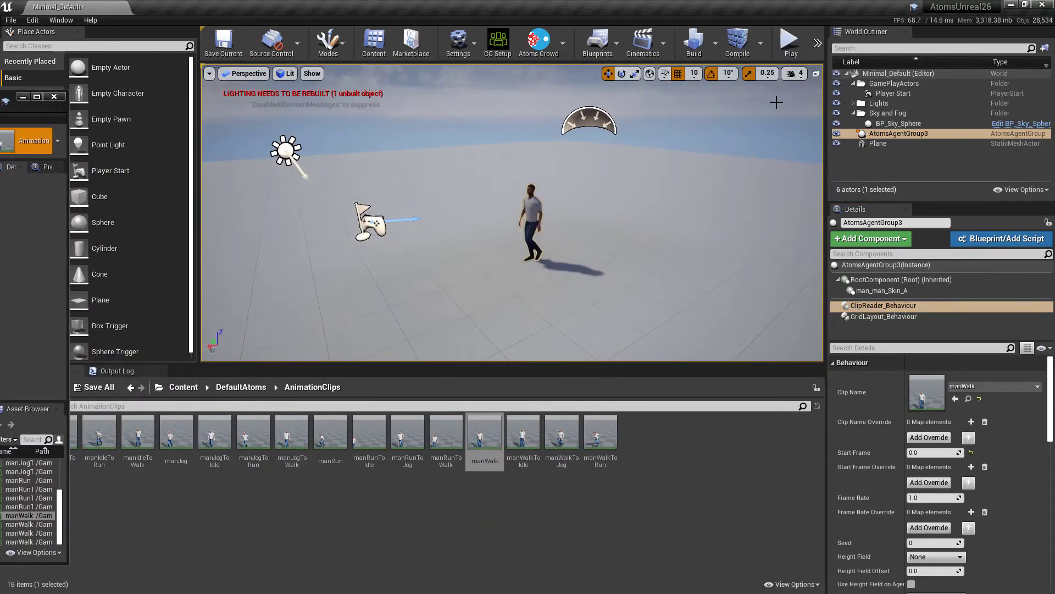
pyautogui.click(790, 42)
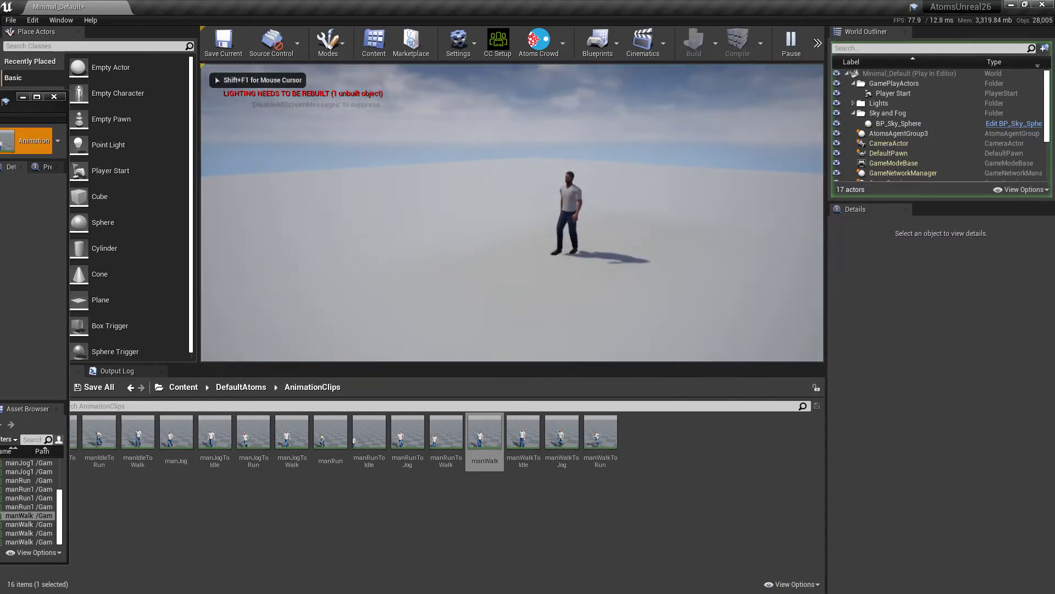
pyautogui.press('Escape')
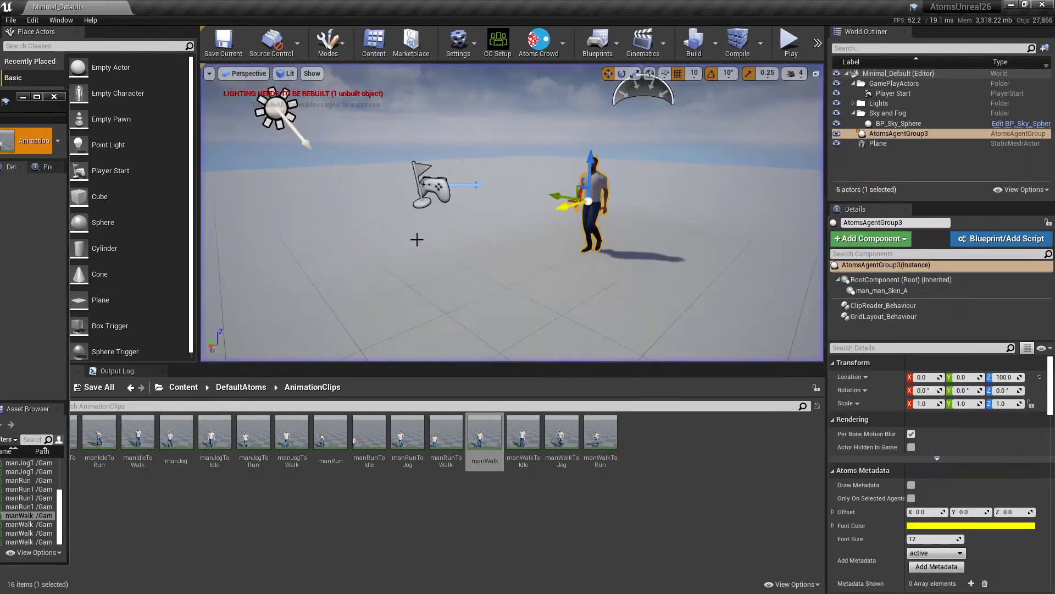
# - Set manWalk's retime multiplier to 2.0 and play the level to check the agent's walking speed
pyautogui.moveTo(0, 107); pyautogui.dragTo(407, 105)
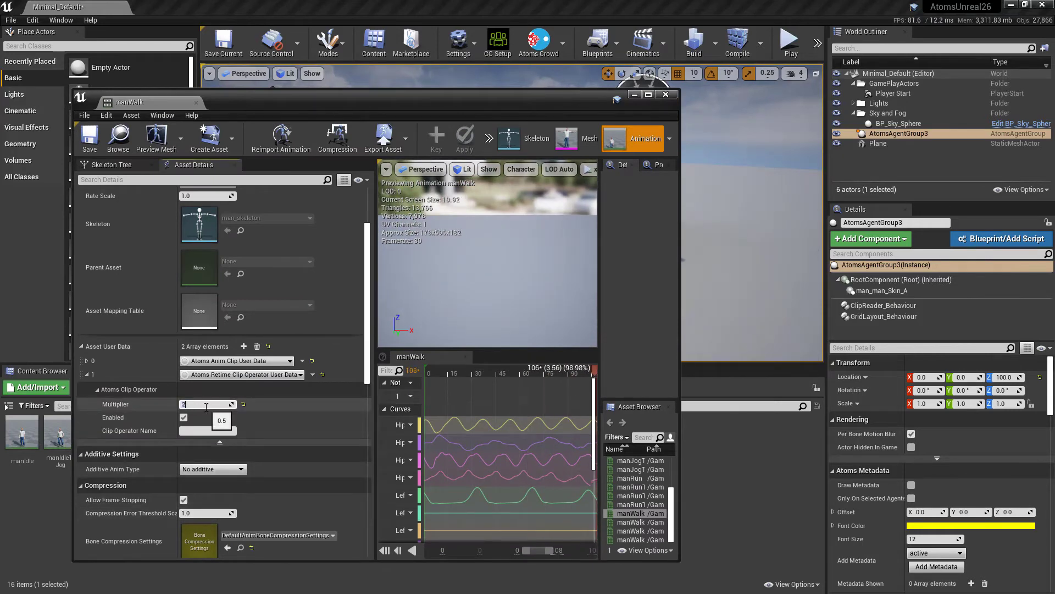
pyautogui.press('Return')
pyautogui.moveTo(217, 107); pyautogui.dragTo(0, 97)
pyautogui.click(791, 43)
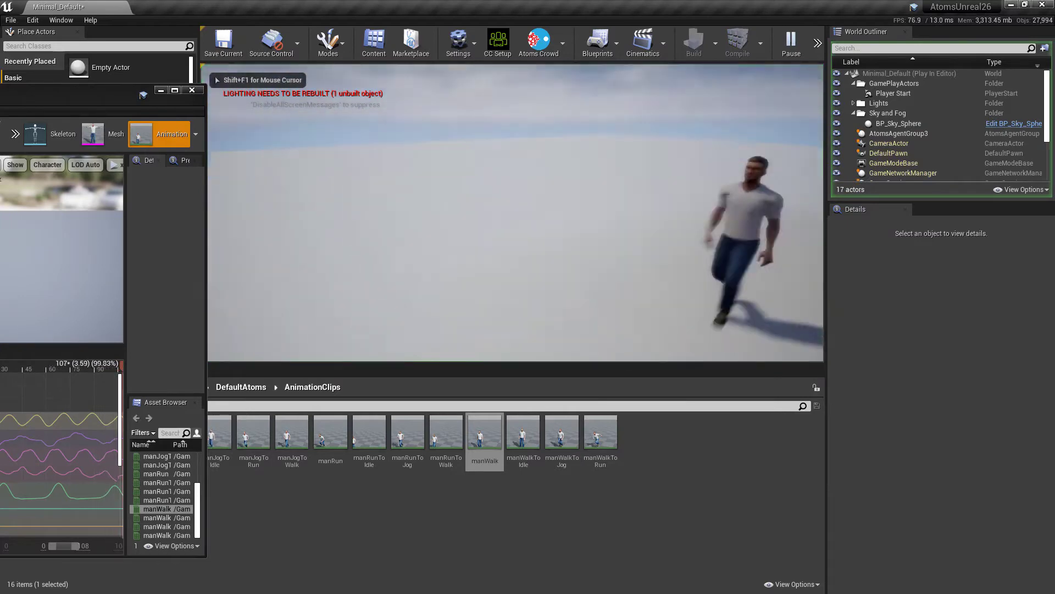
pyautogui.press('Escape')
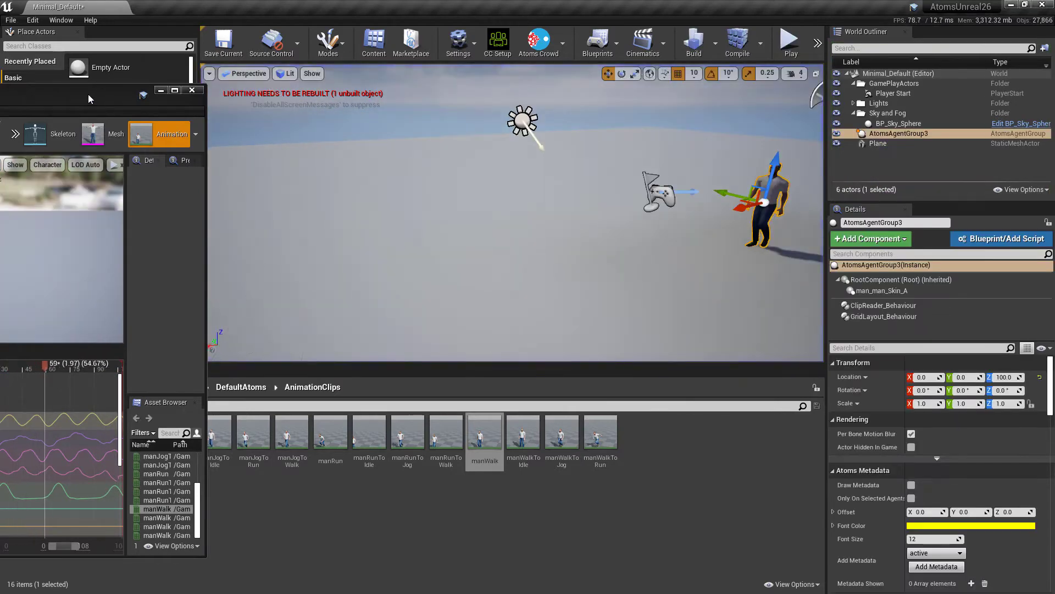
pyautogui.moveTo(88, 94); pyautogui.dragTo(473, 101)
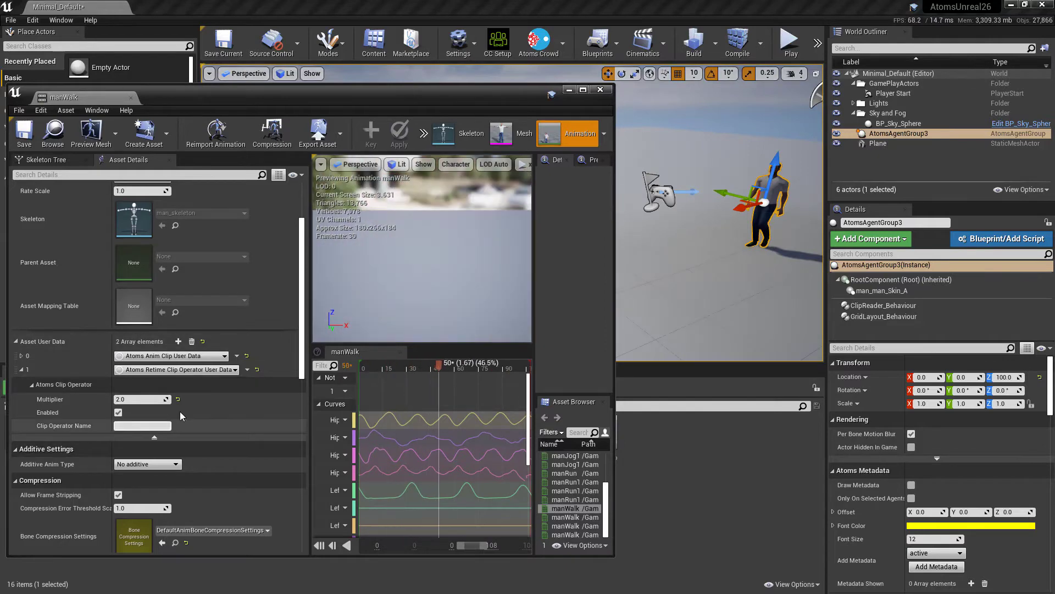
# - Replace manWalk's retime operator with the Atoms Velocity Multiplier Clip Operator User Data, after trying the Atoms Velocity Clip Operator User Data
pyautogui.click(188, 371)
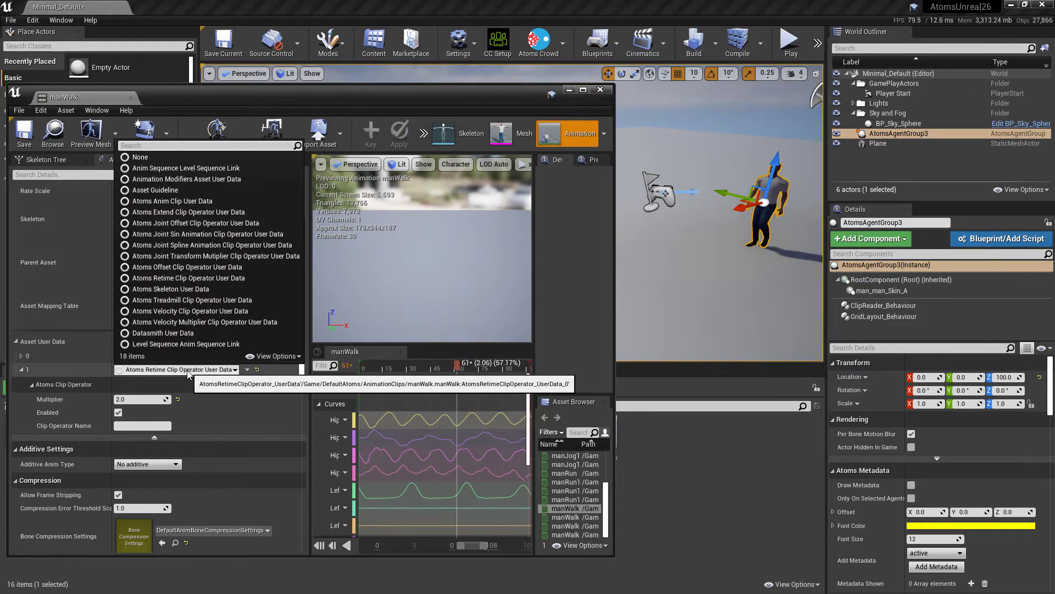
pyautogui.click(218, 312)
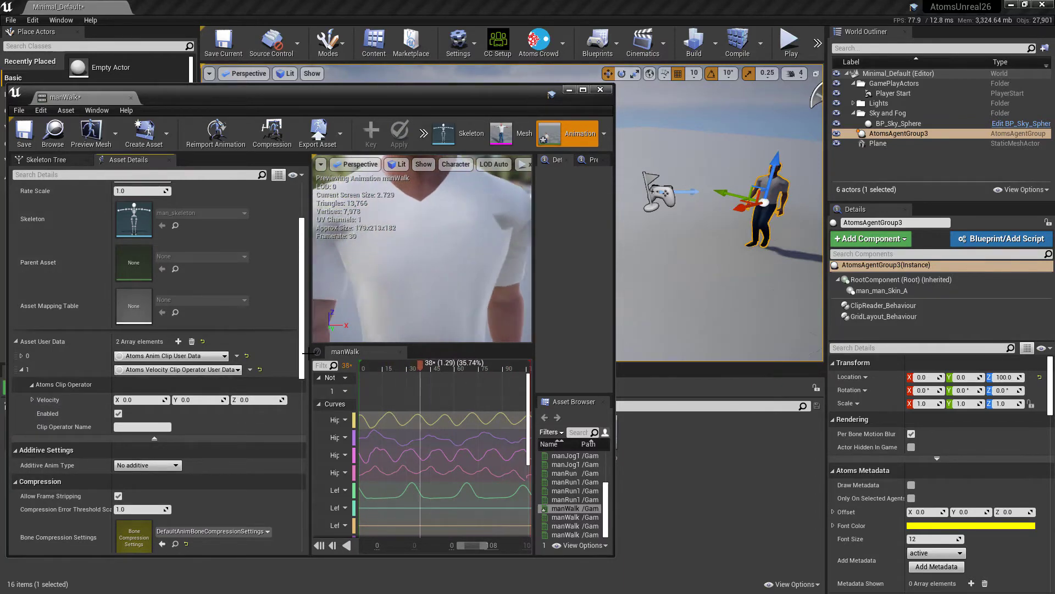
pyautogui.click(178, 369)
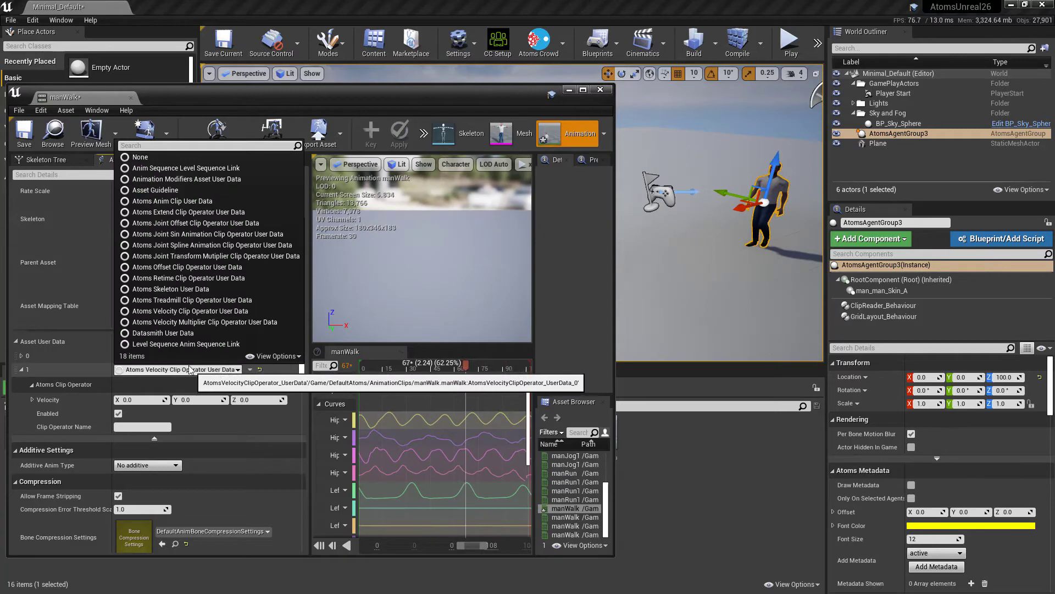
pyautogui.click(204, 322)
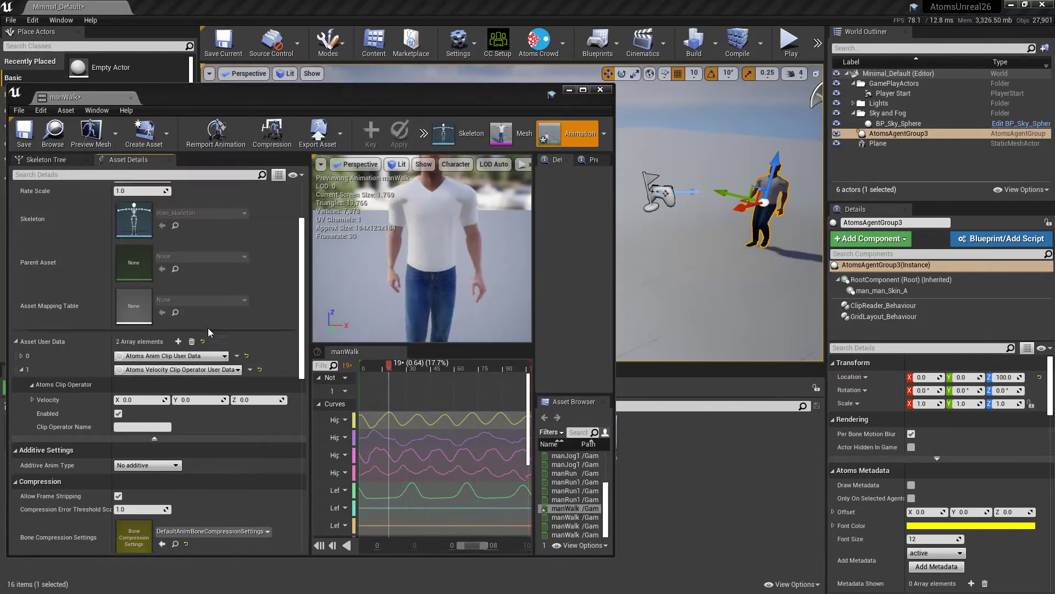
# - Set the velocity multiplier operator's multiplier to 1.5 and save the manWalk clip
pyautogui.click(32, 385)
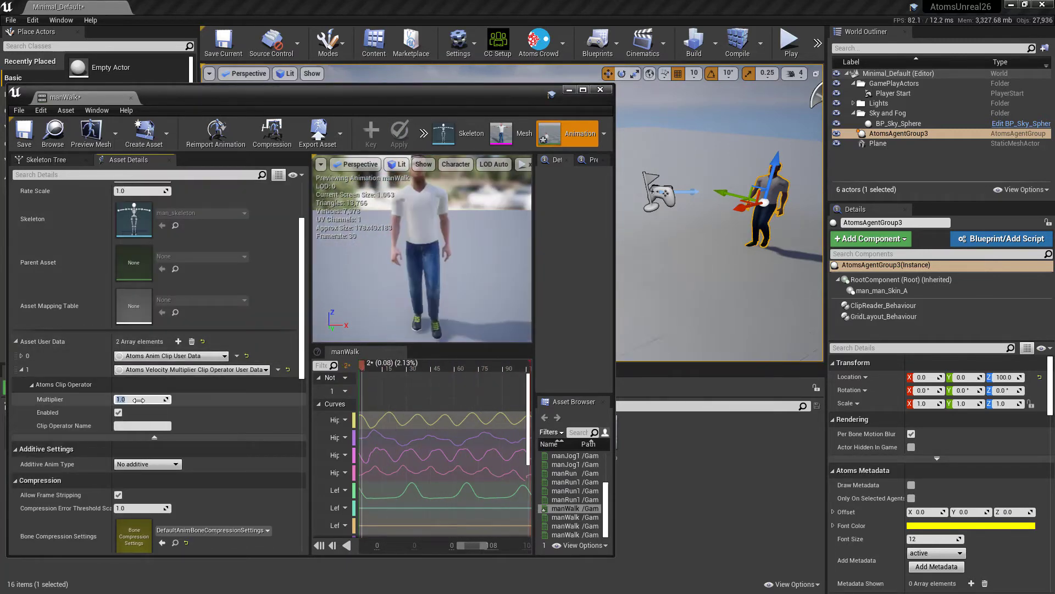
pyautogui.write('.')
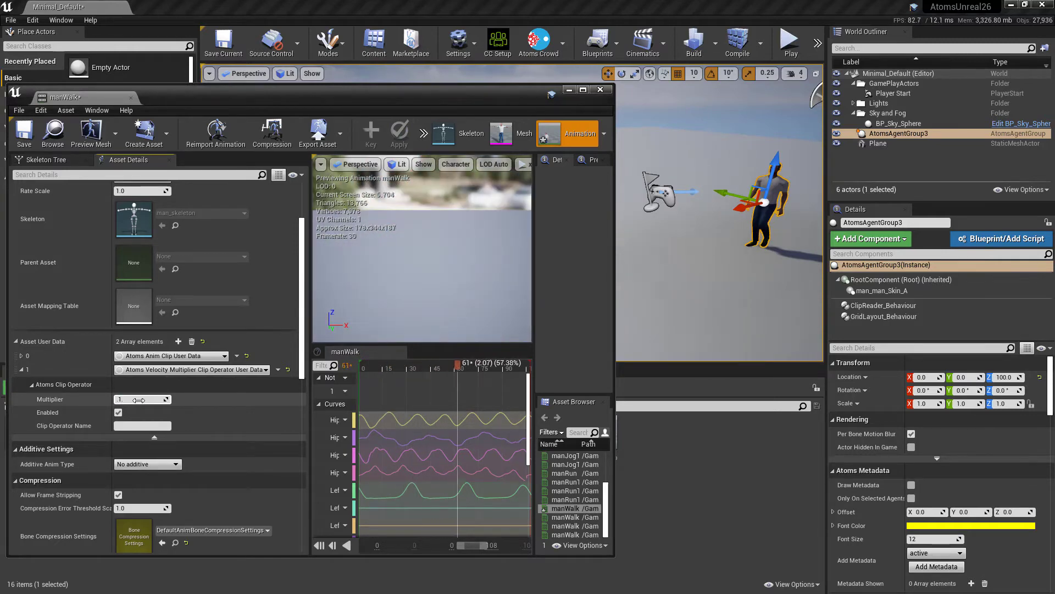
pyautogui.write('1.5')
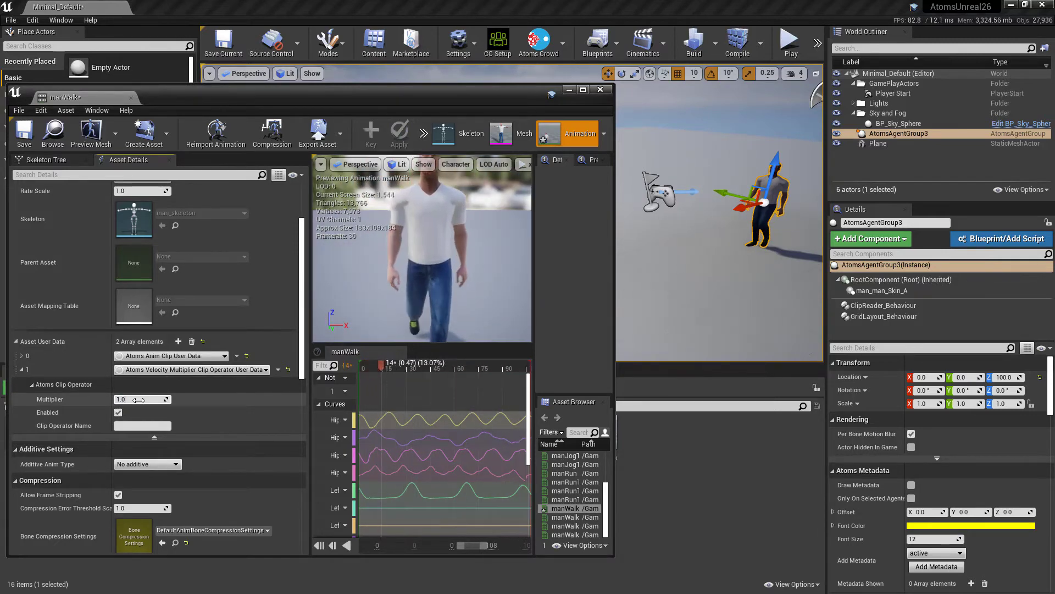
pyautogui.press('Return')
pyautogui.click(26, 138)
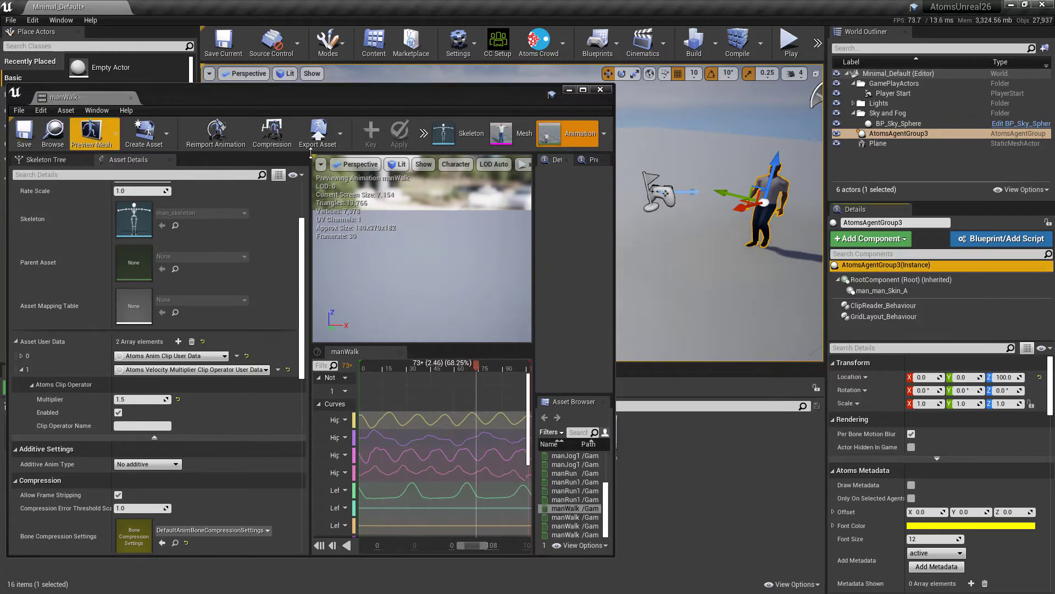
# - Move the clip editor out of the way and play the level to check the agent's walk with the velocity multiplier
pyautogui.moveTo(425, 104); pyautogui.dragTo(54, 96)
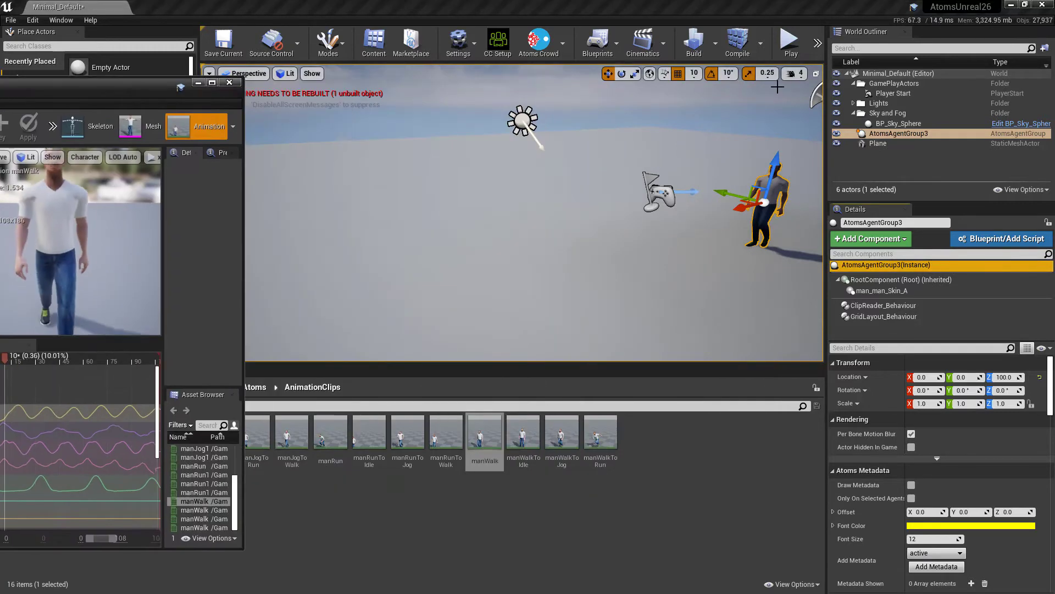
pyautogui.click(790, 43)
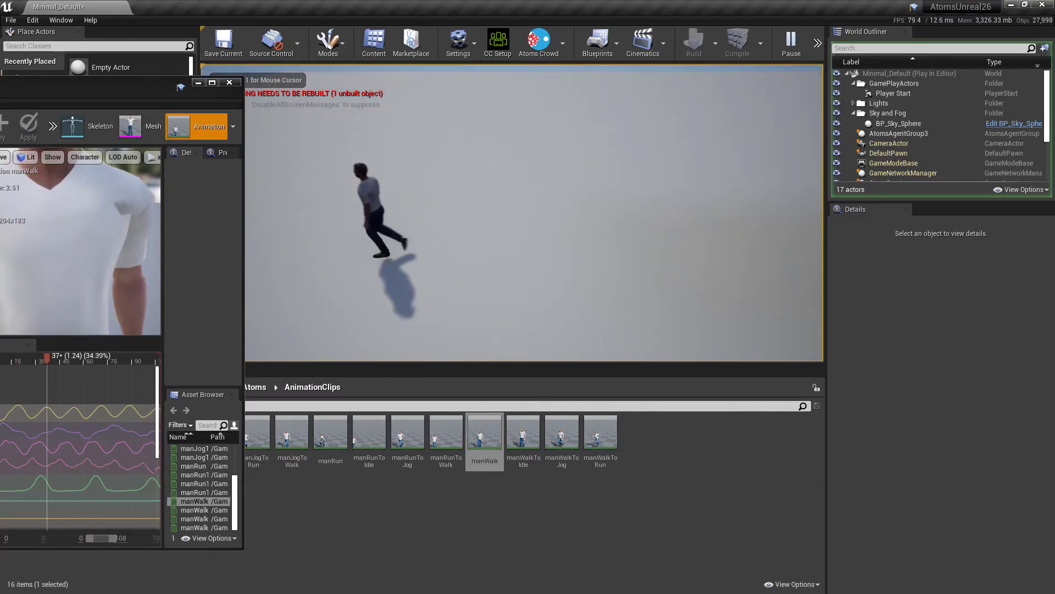
pyautogui.press('Escape')
pyautogui.moveTo(645, 222); pyautogui.dragTo(645, 221, button='right')
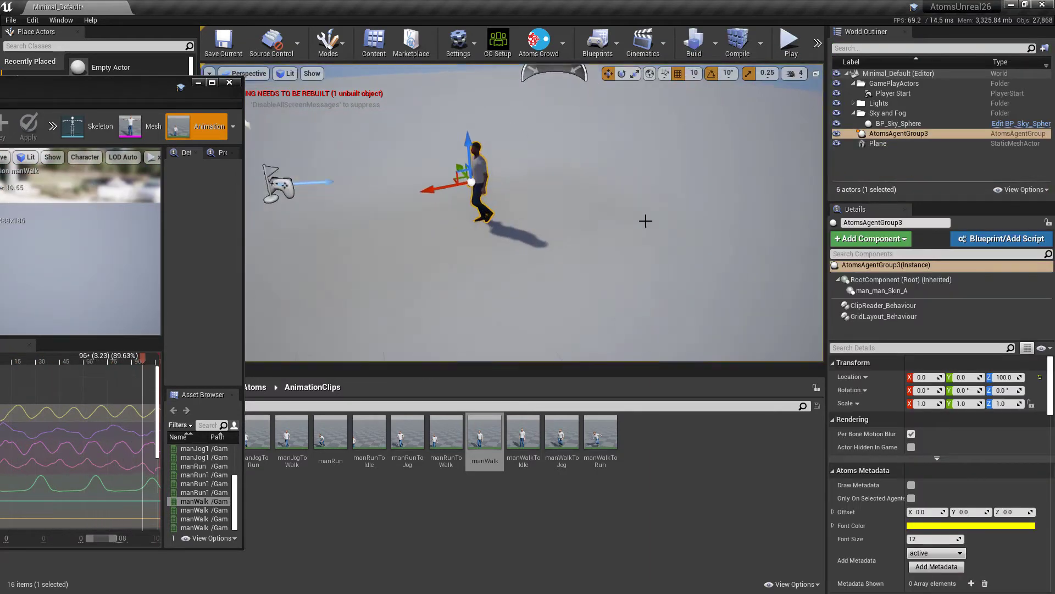
# - Bring the manWalk editor back, turn on Disable Foot Lock in its Atoms Anim Clip User Data, and save the clip
pyautogui.moveTo(144, 87); pyautogui.dragTo(588, 79)
pyautogui.scroll(5, 149, 294)
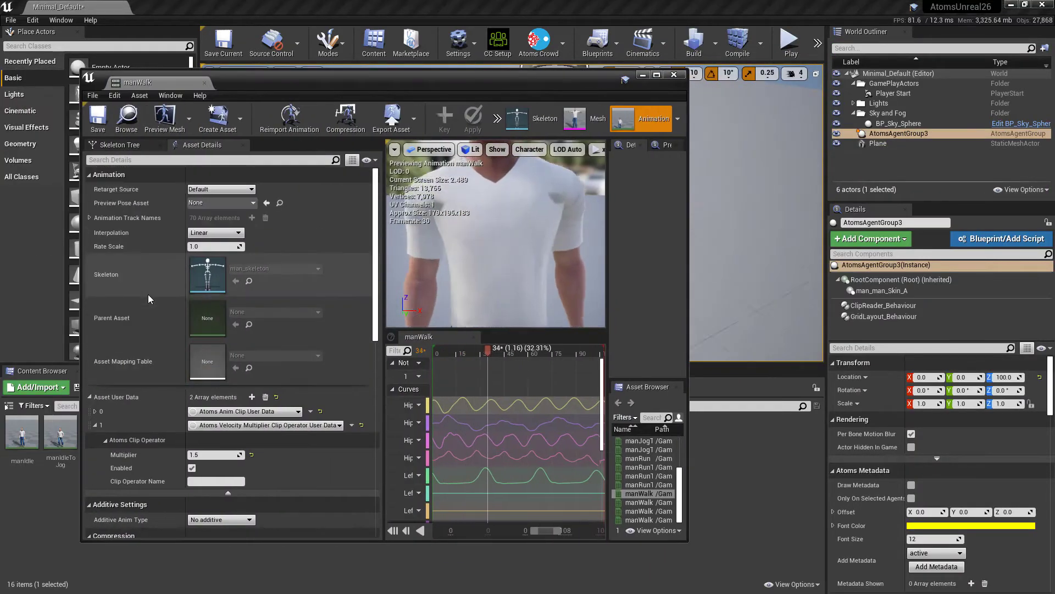
pyautogui.scroll(-5, 148, 302)
pyautogui.click(883, 306)
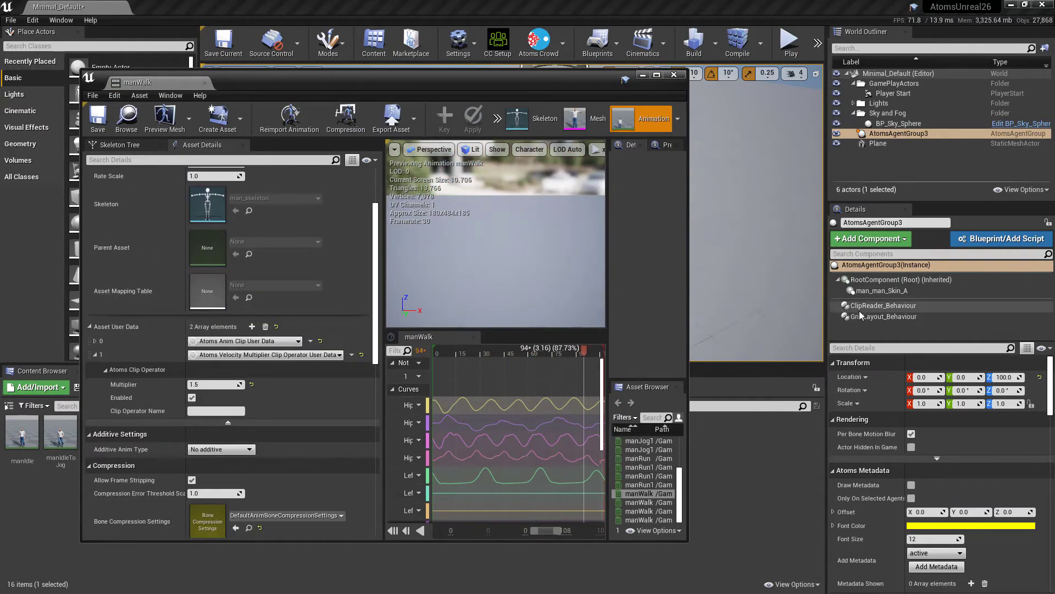
pyautogui.scroll(-3, 882, 501)
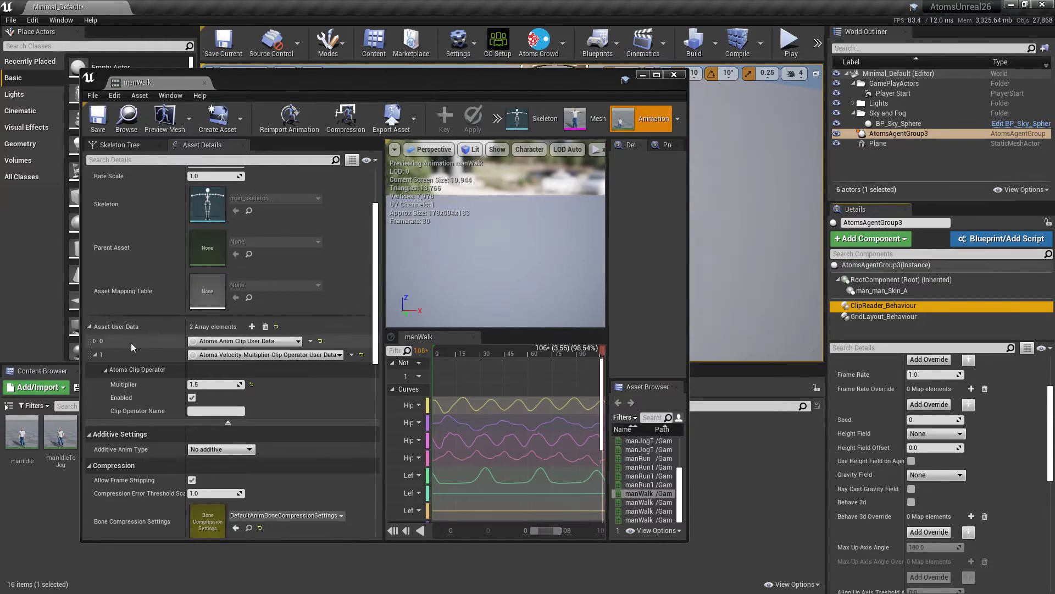
pyautogui.click(95, 342)
pyautogui.scroll(-2, 157, 395)
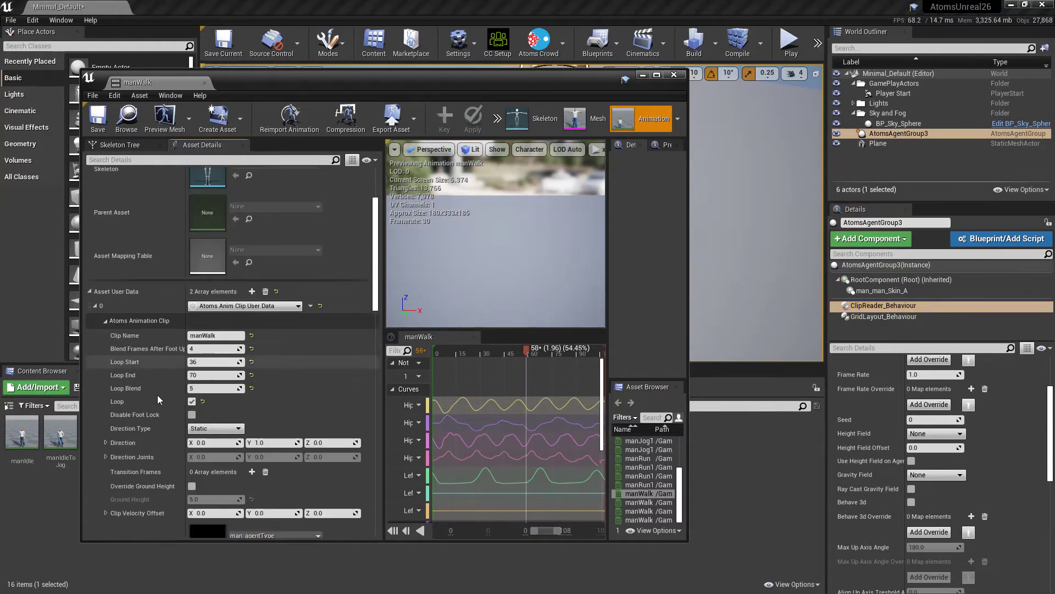
pyautogui.scroll(-1, 158, 391)
pyautogui.click(192, 378)
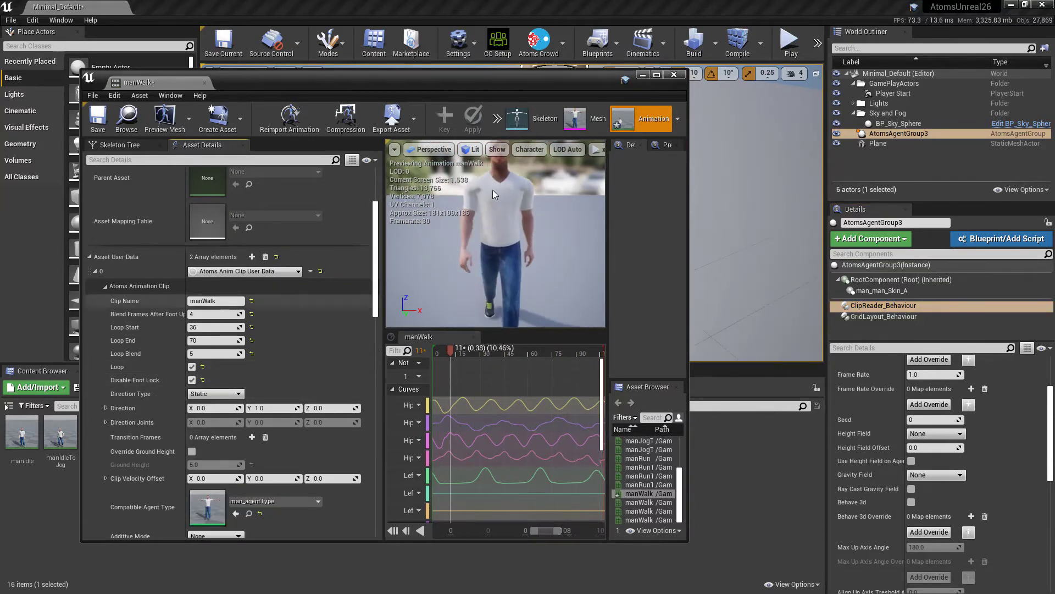
pyautogui.click(98, 119)
# - Move the clip editor aside and play the level to check the agent's walk with foot lock disabled
pyautogui.moveTo(322, 78); pyautogui.dragTo(0, 81)
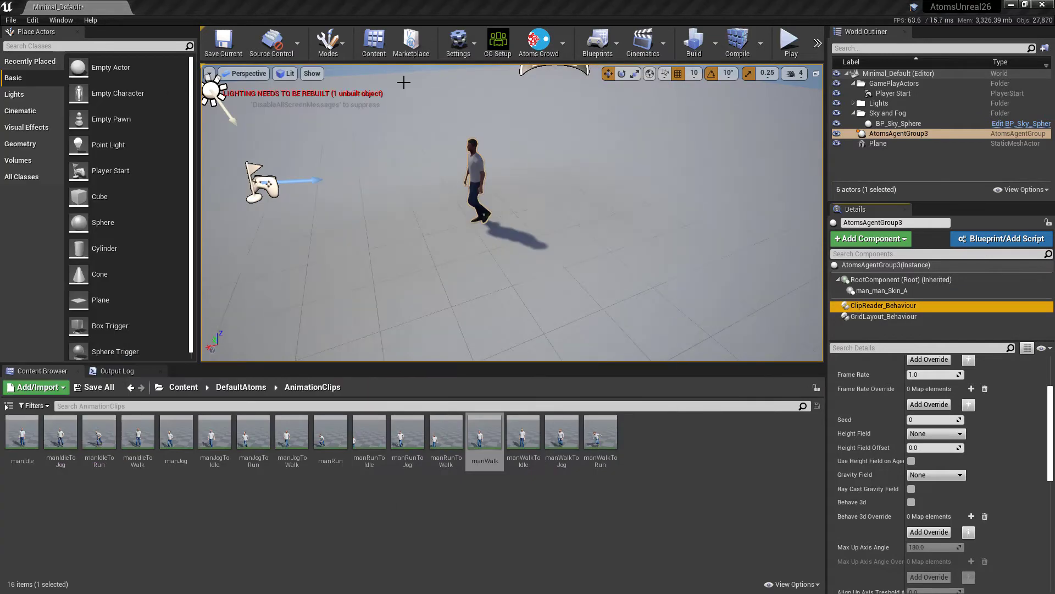
pyautogui.click(792, 44)
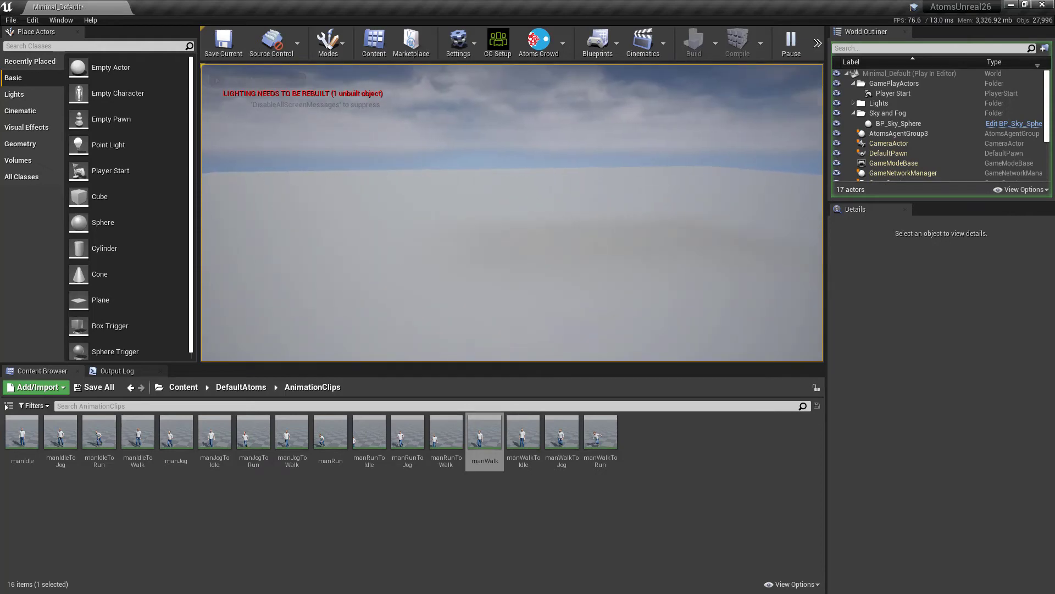
pyautogui.press('Escape')
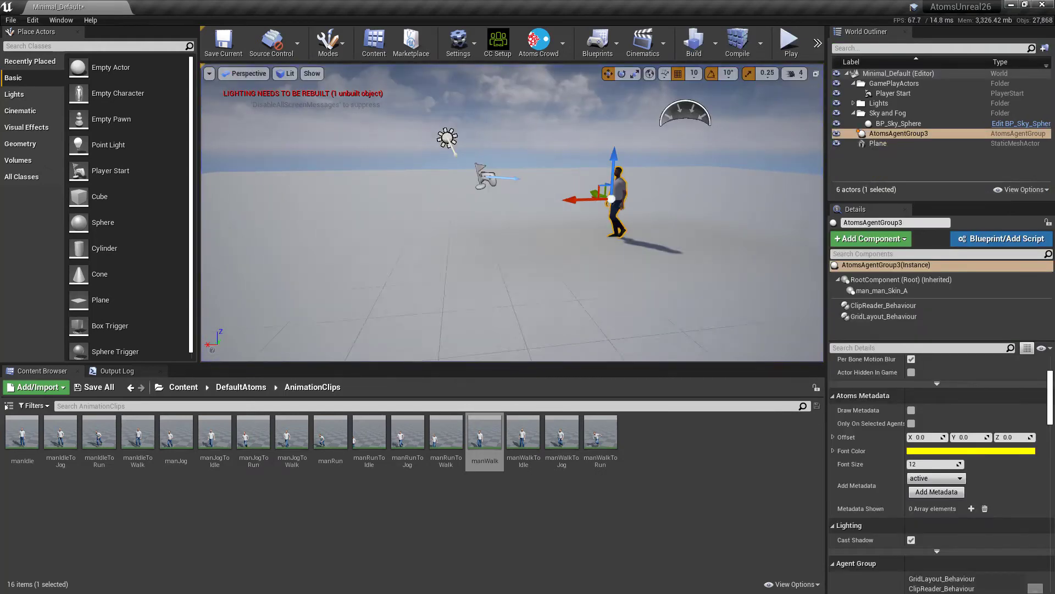
# - Bring the manWalk editor back, delete the velocity multiplier operator from the Asset User Data, and save the clip
pyautogui.moveTo(0, 88); pyautogui.dragTo(364, 121)
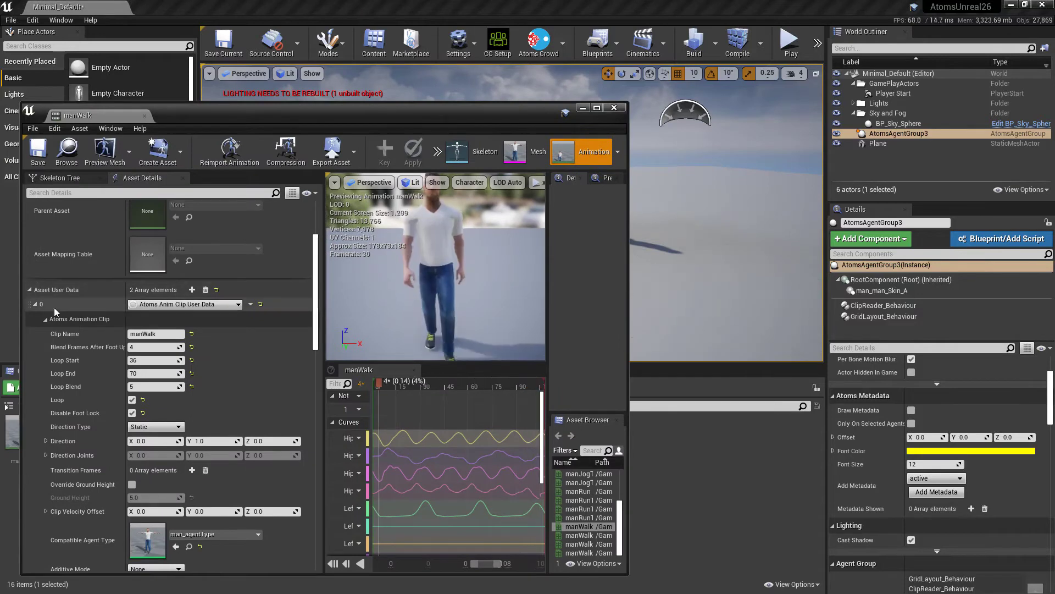
pyautogui.click(35, 304)
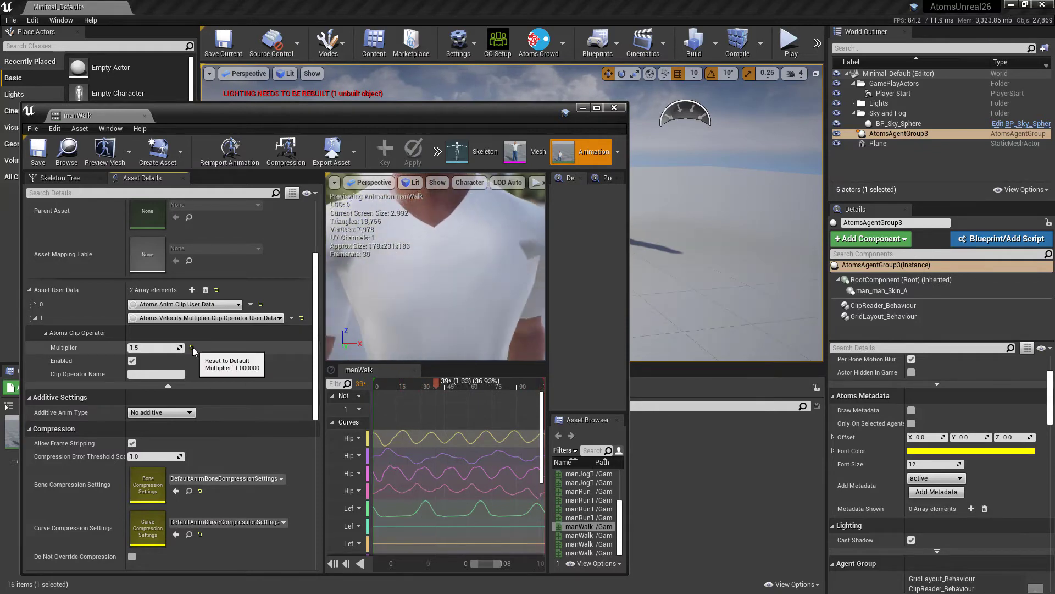
pyautogui.click(292, 318)
pyautogui.click(308, 341)
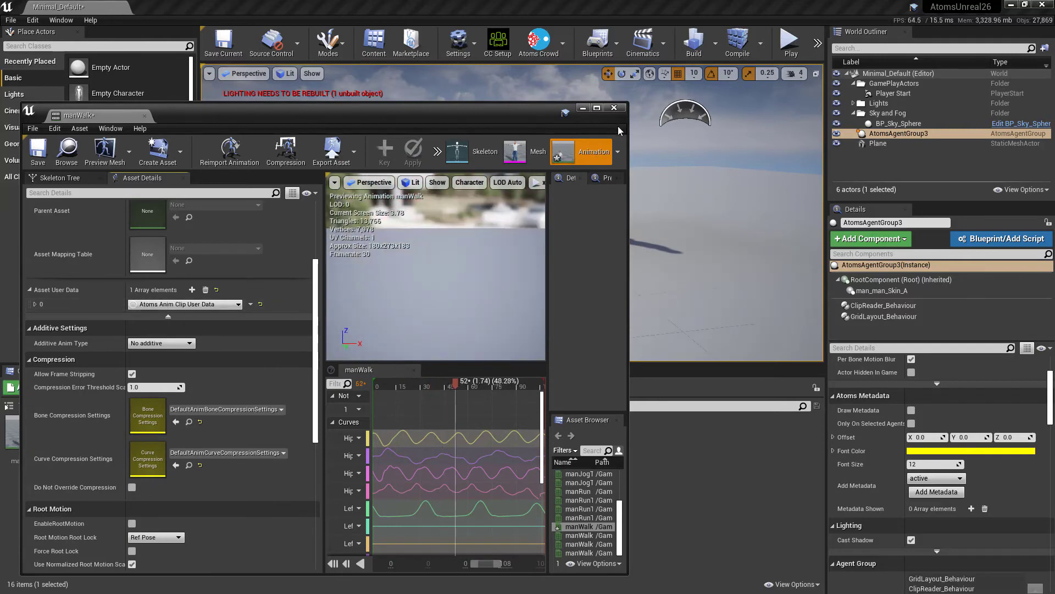
pyautogui.click(38, 152)
# - Turn off Disable Foot Lock in manWalk's Atoms Anim Clip User Data, save the clip and close its editor
pyautogui.scroll(5, 93, 269)
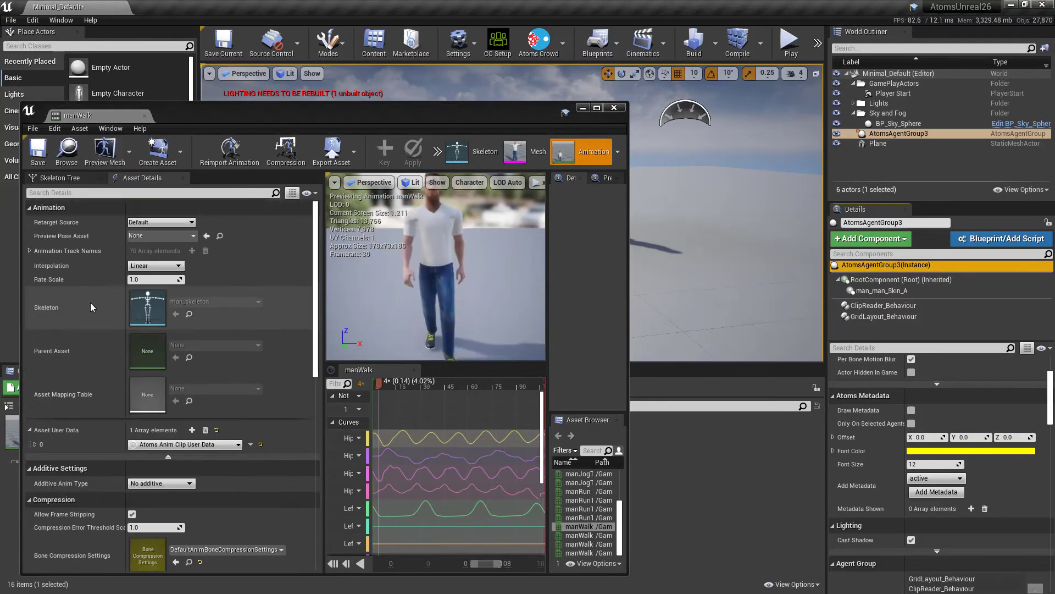
pyautogui.click(35, 444)
pyautogui.scroll(-1, 36, 439)
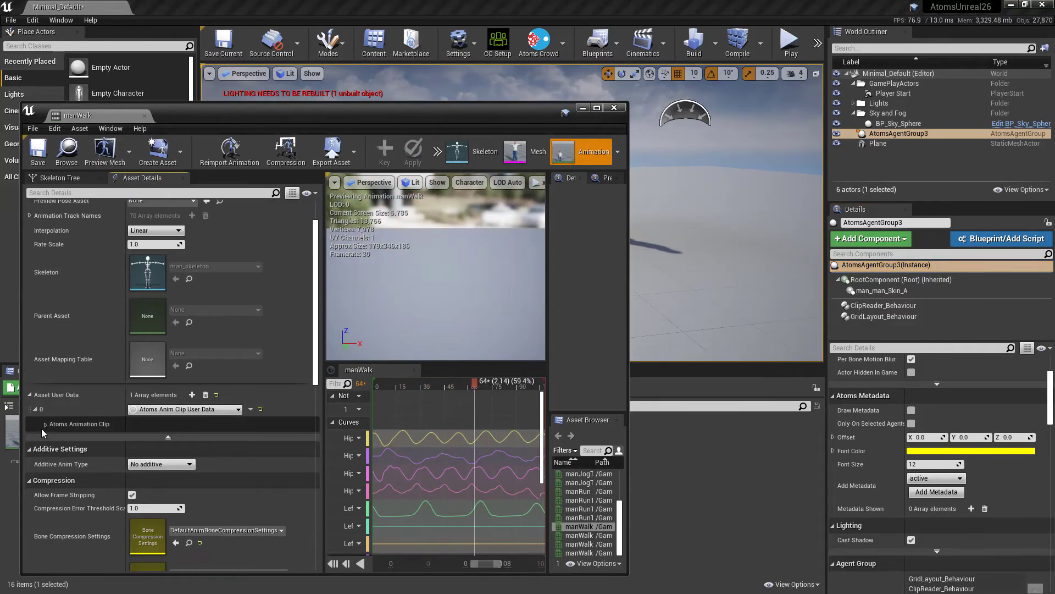
pyautogui.click(46, 424)
pyautogui.scroll(-1, 46, 429)
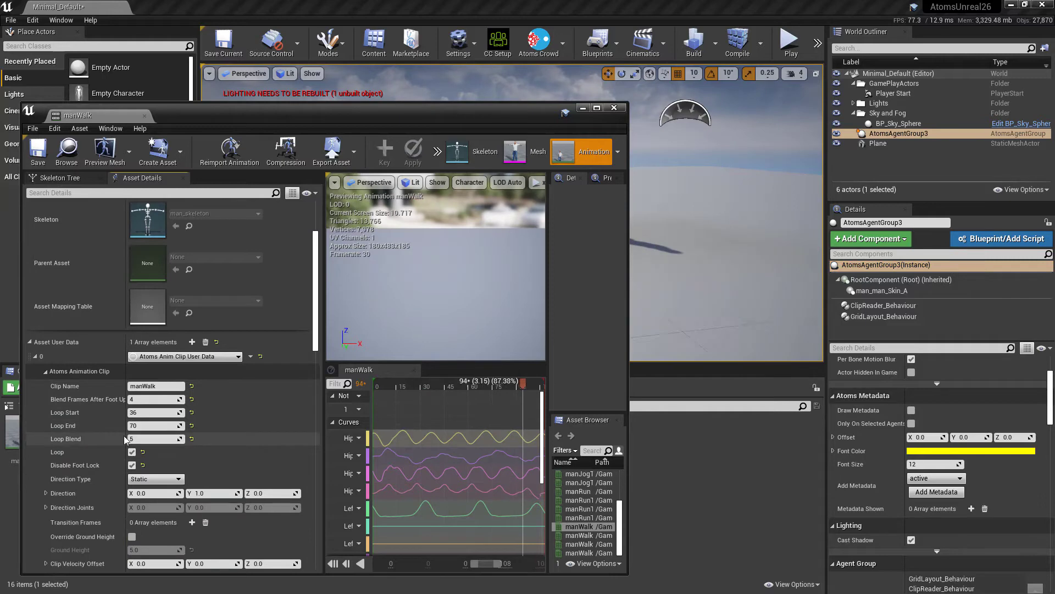
pyautogui.click(132, 465)
pyautogui.click(38, 152)
pyautogui.click(614, 108)
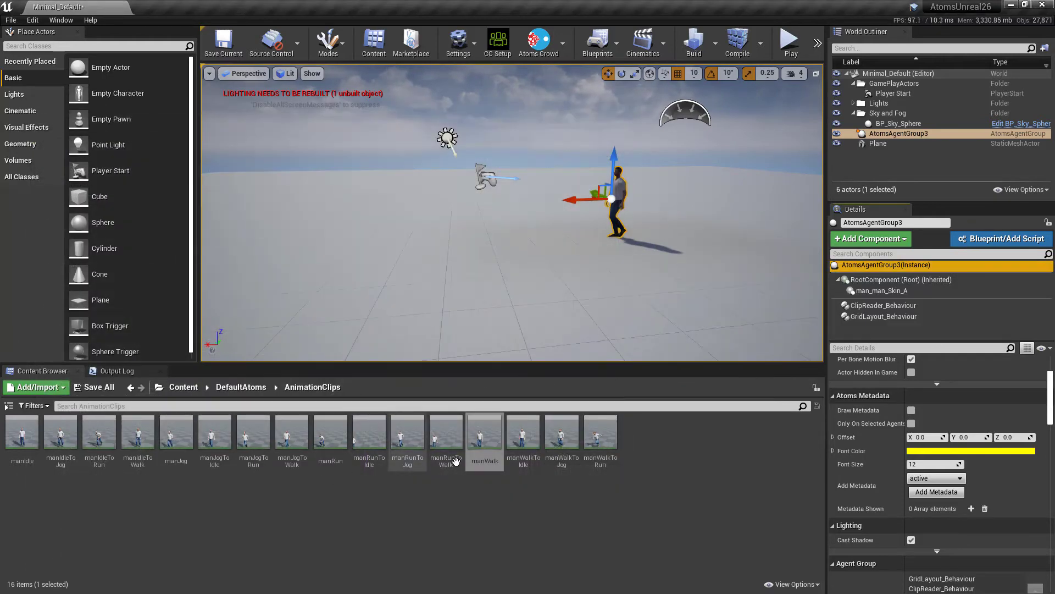
# - Return to the DefaultAtoms content folder and clear the clip name of the agent group's ClipReader_Behaviour
pyautogui.click(248, 387)
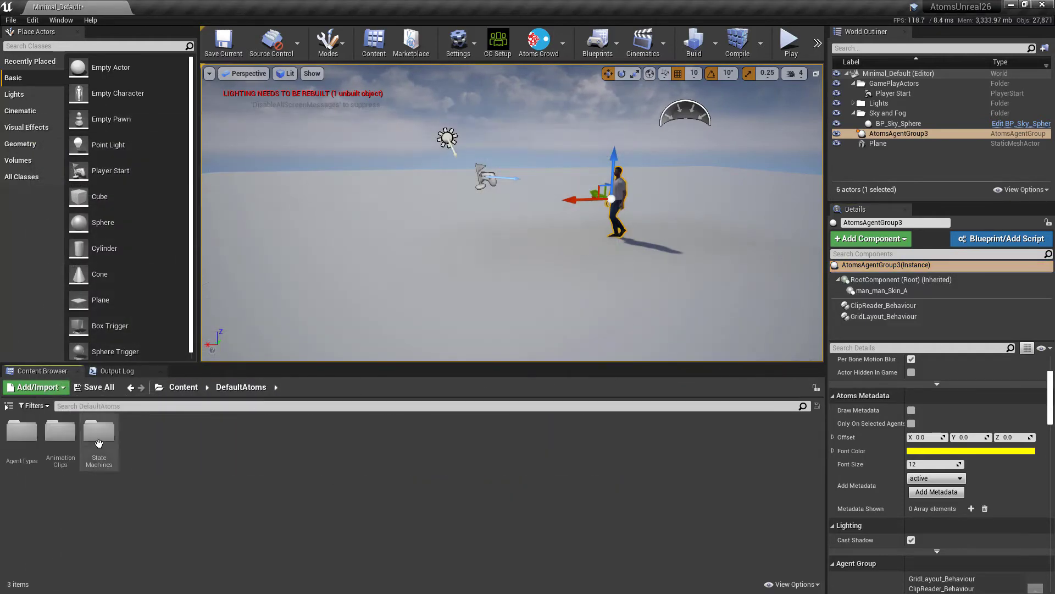
pyautogui.click(881, 316)
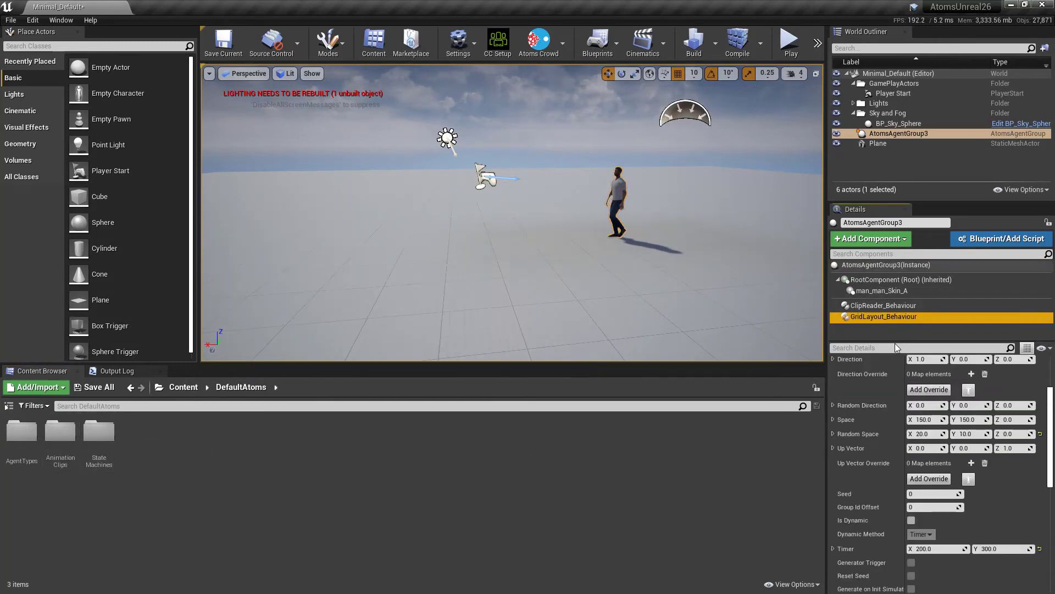
pyautogui.click(889, 308)
pyautogui.click(1022, 386)
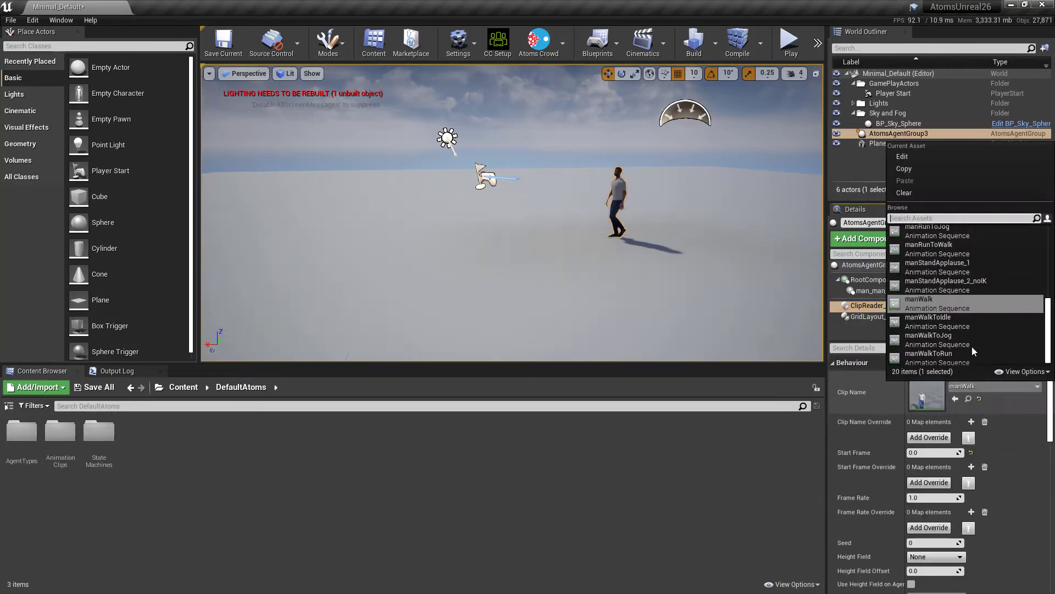
pyautogui.click(932, 192)
# - Set the agent type of the agent group's GridLayout_Behaviour to fish_agentType
pyautogui.click(870, 317)
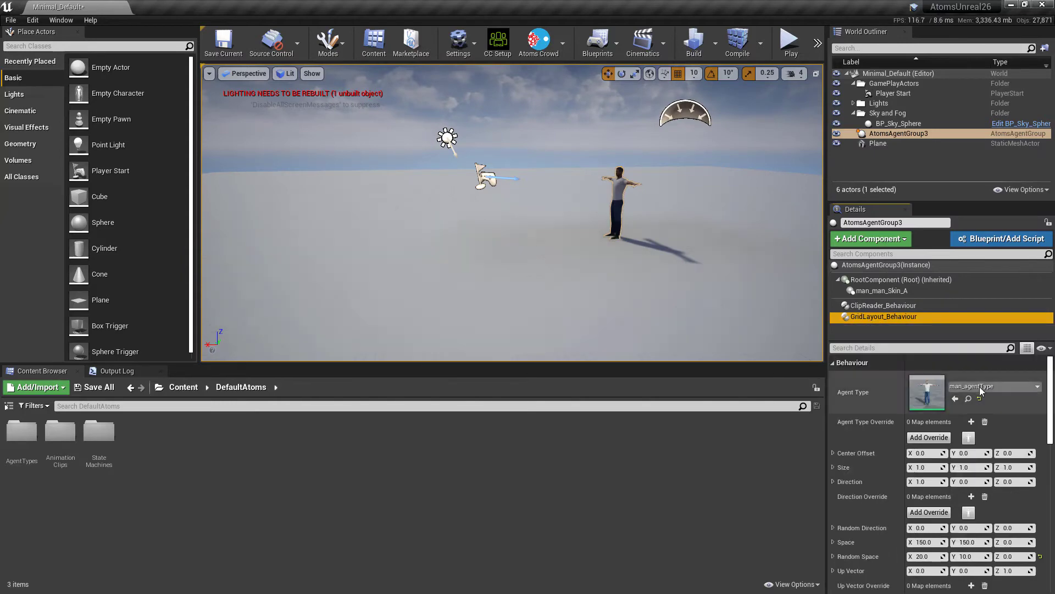
pyautogui.click(980, 387)
pyautogui.click(937, 263)
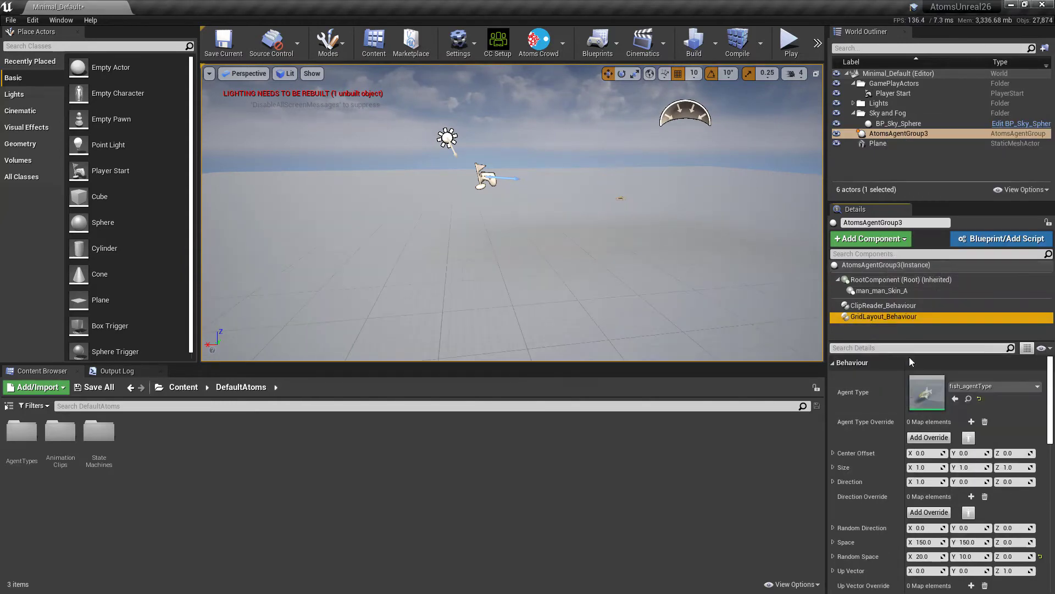
# - Set the clip name of ClipReader_Behaviour to fishSwim and play the level to check the fish's swimming
pyautogui.click(964, 386)
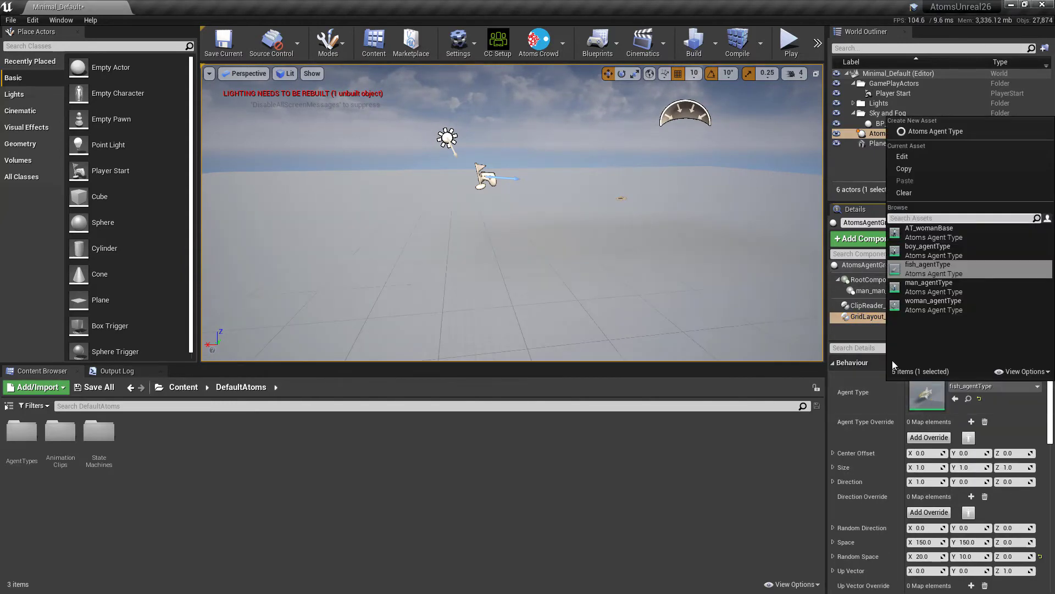
pyautogui.click(873, 306)
pyautogui.click(969, 385)
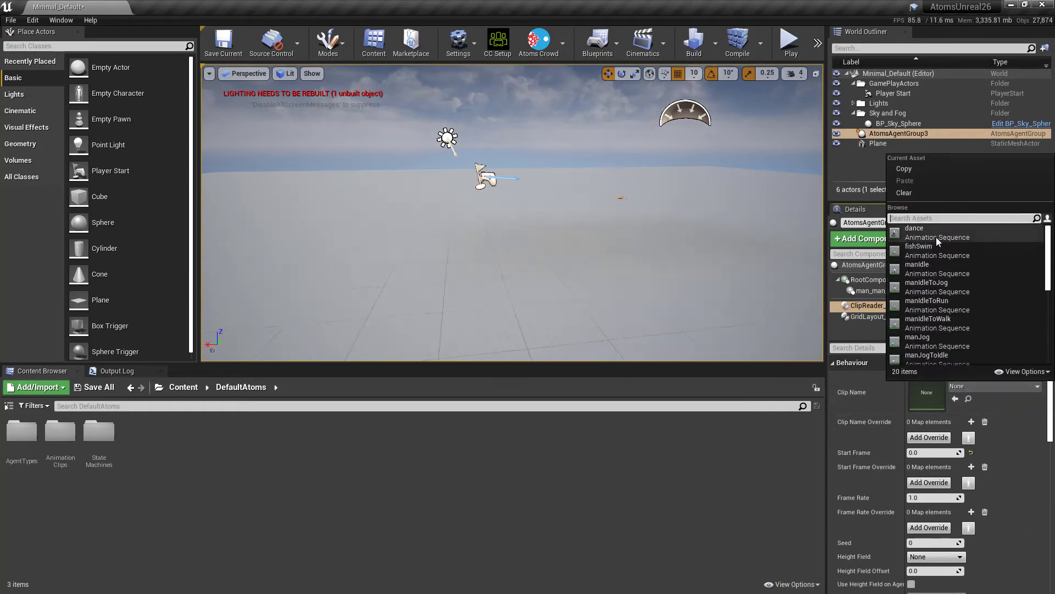
pyautogui.click(938, 254)
pyautogui.click(790, 45)
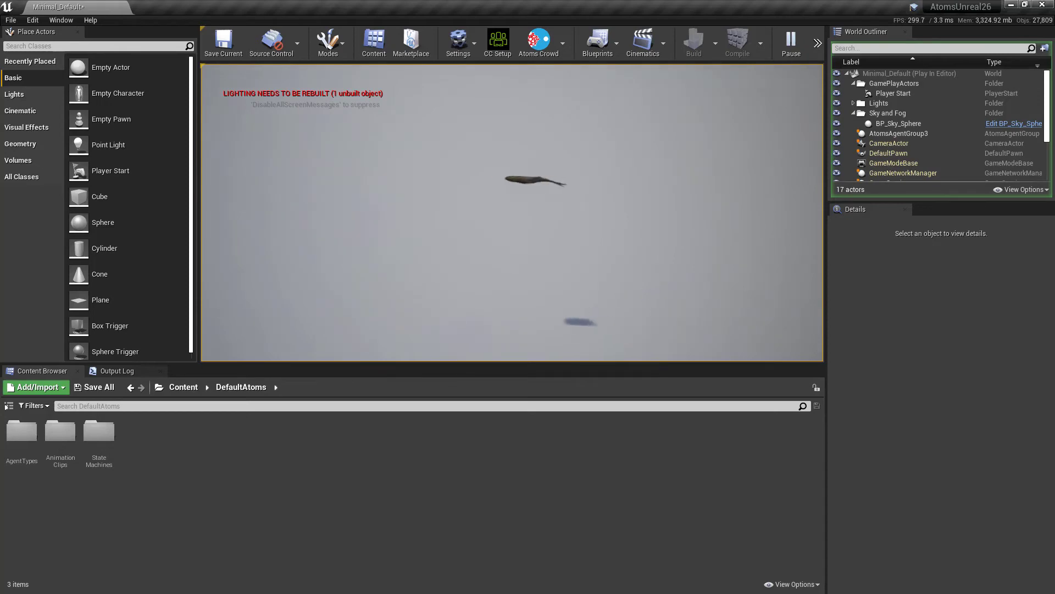
pyautogui.press('Escape')
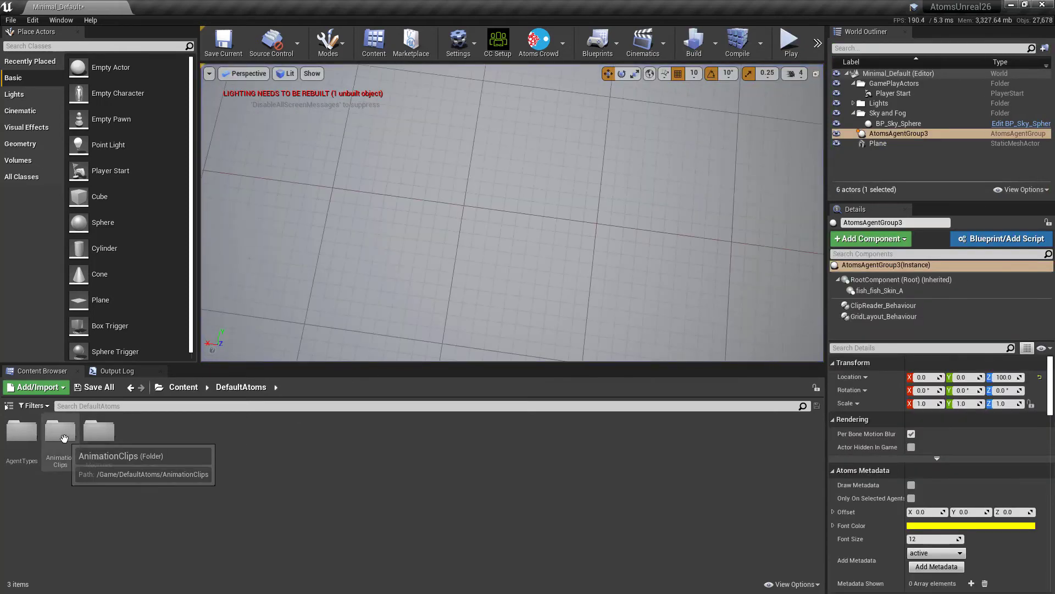
# - Open the fishSwim clip from the AnimationClips folder of the Fish content for editing
pyautogui.doubleClick(63, 438)
pyautogui.click(241, 387)
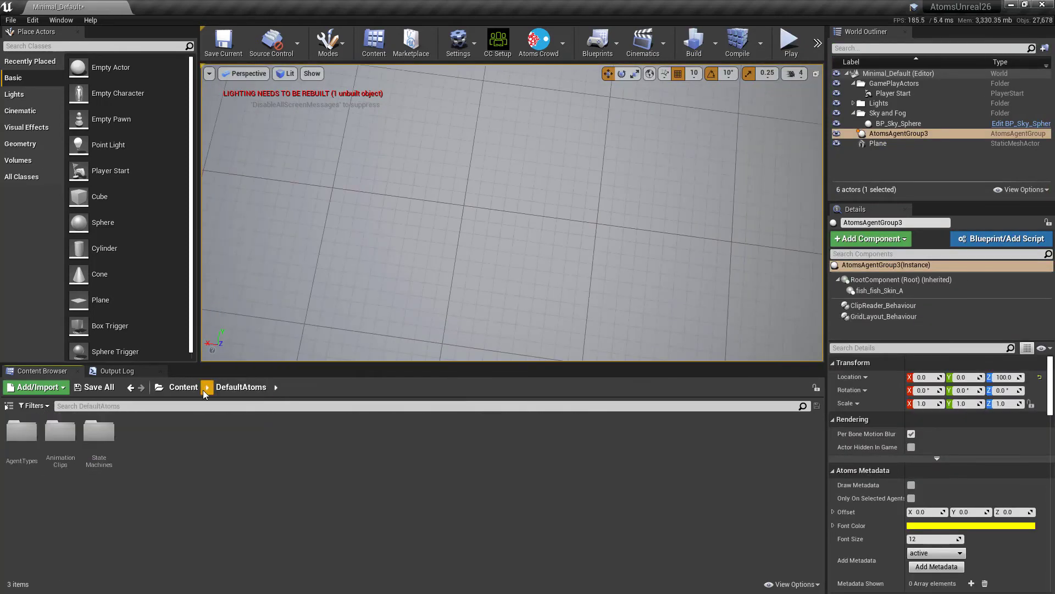
pyautogui.click(184, 387)
pyautogui.doubleClick(138, 431)
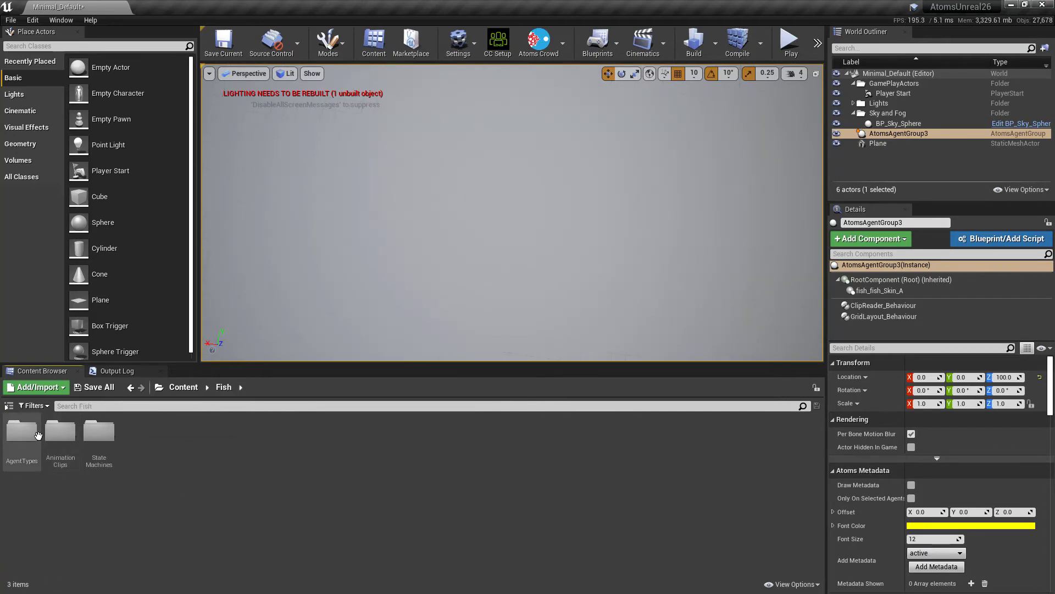
pyautogui.doubleClick(65, 431)
pyautogui.doubleClick(22, 432)
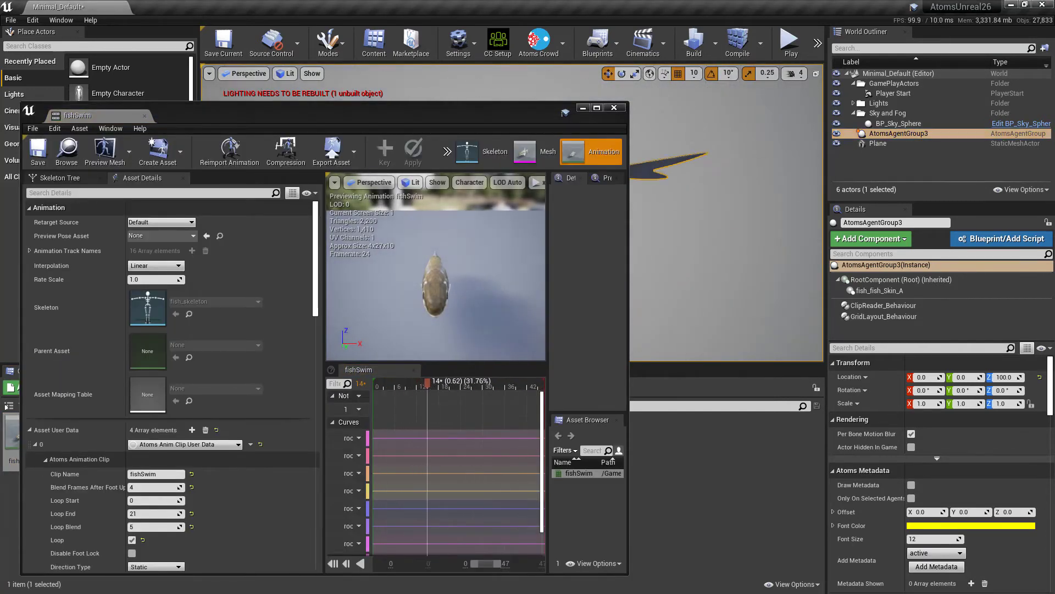
pyautogui.moveTo(516, 121); pyautogui.dragTo(561, 97)
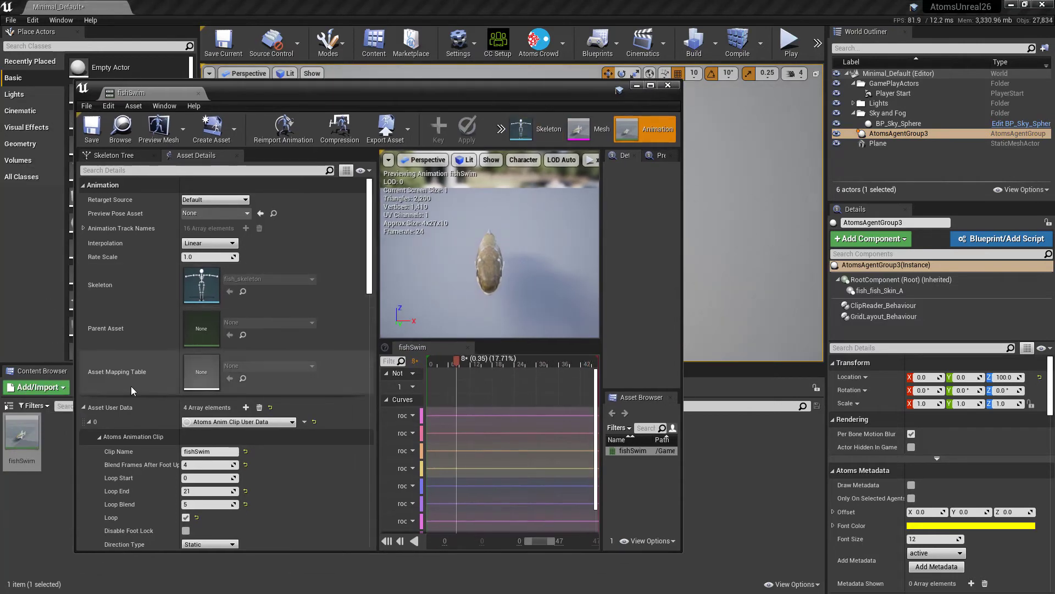
# - Examine the joint range, direction, up vector, frequency and height settings of fishSwim's Atoms Joint Spline Animation clip operator
pyautogui.click(89, 422)
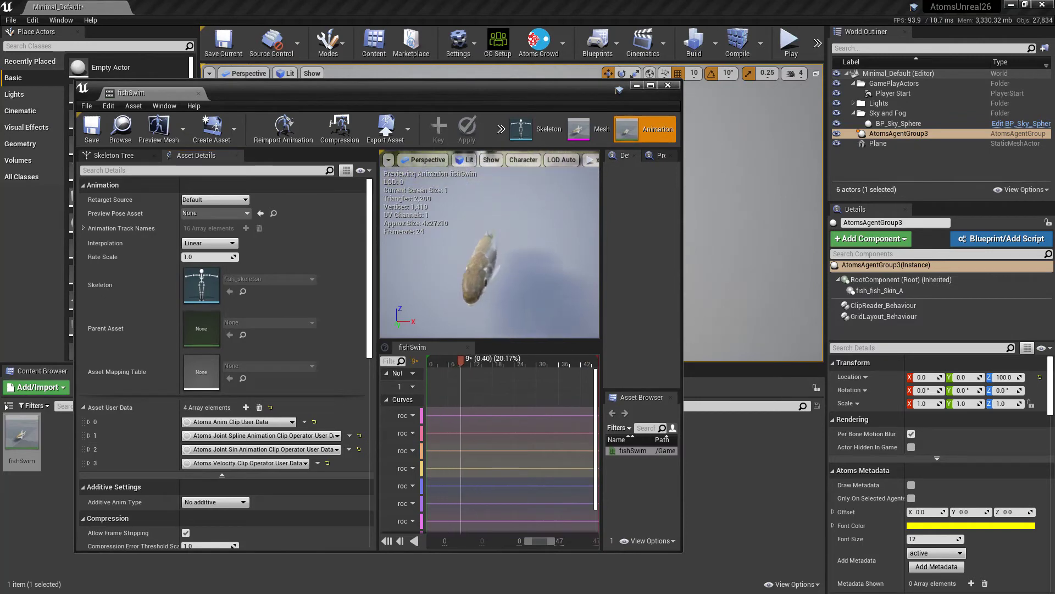
pyautogui.click(89, 435)
pyautogui.click(99, 453)
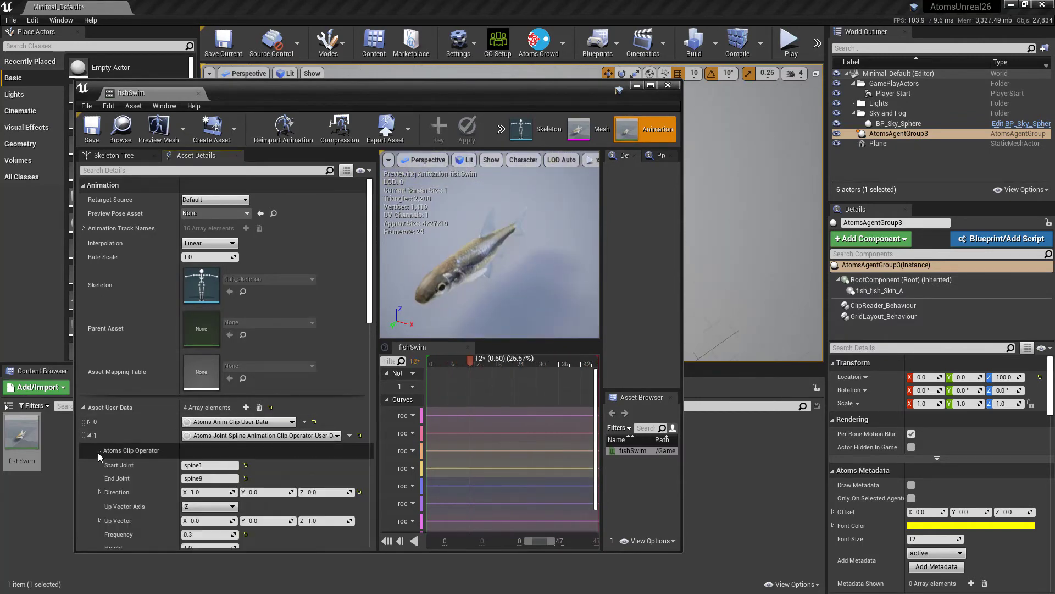
pyautogui.scroll(-2, 100, 455)
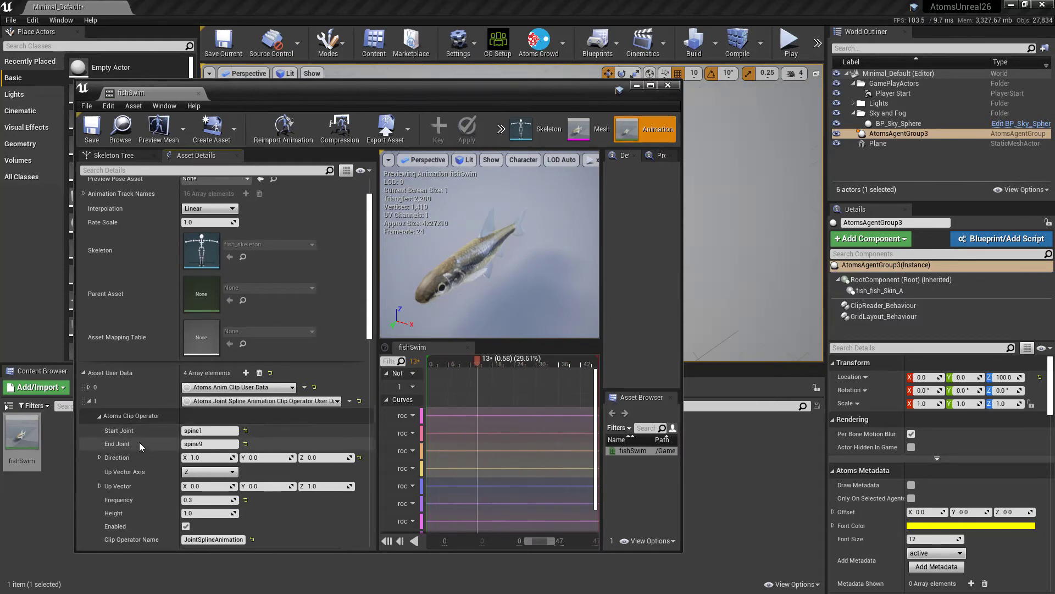
pyautogui.scroll(-2, 137, 442)
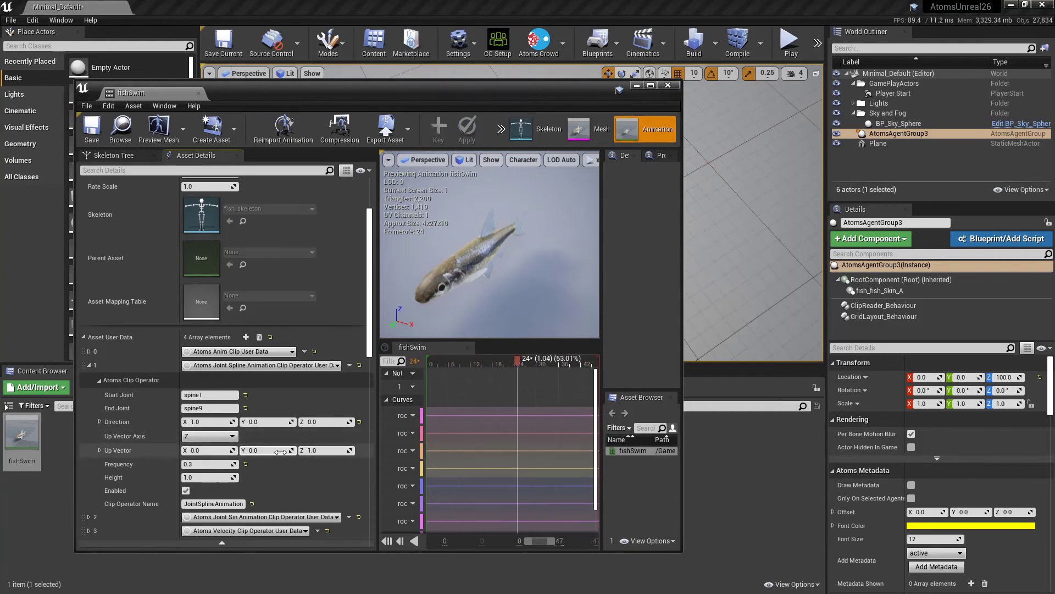
pyautogui.scroll(-1, 198, 464)
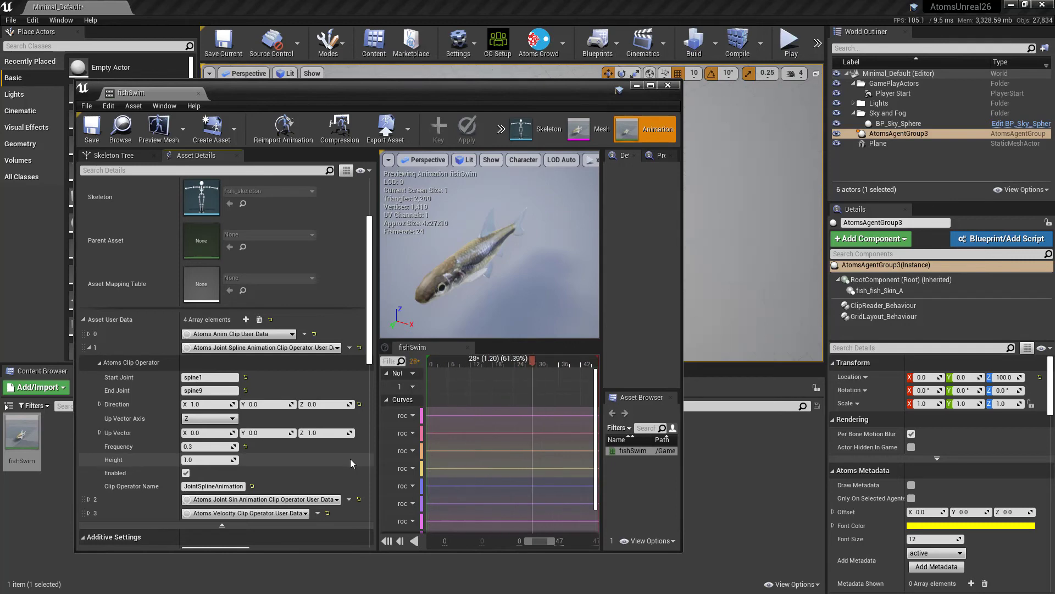
# - Examine the joint name, attribute, frequency and height settings of fishSwim's Atoms Joint Sin Animation clip operator
pyautogui.click(88, 348)
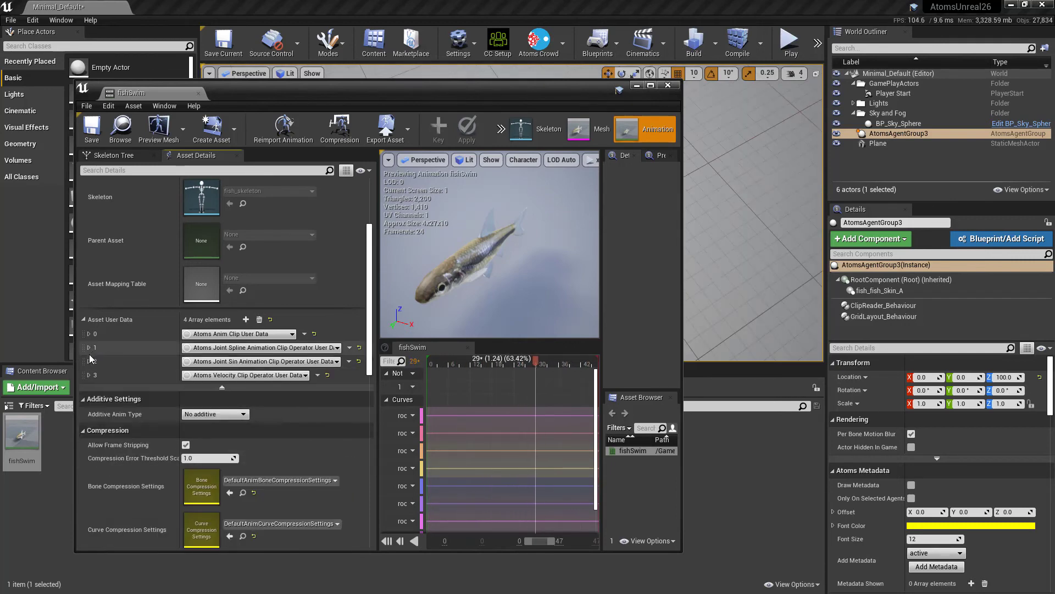
pyautogui.click(89, 361)
pyautogui.click(98, 376)
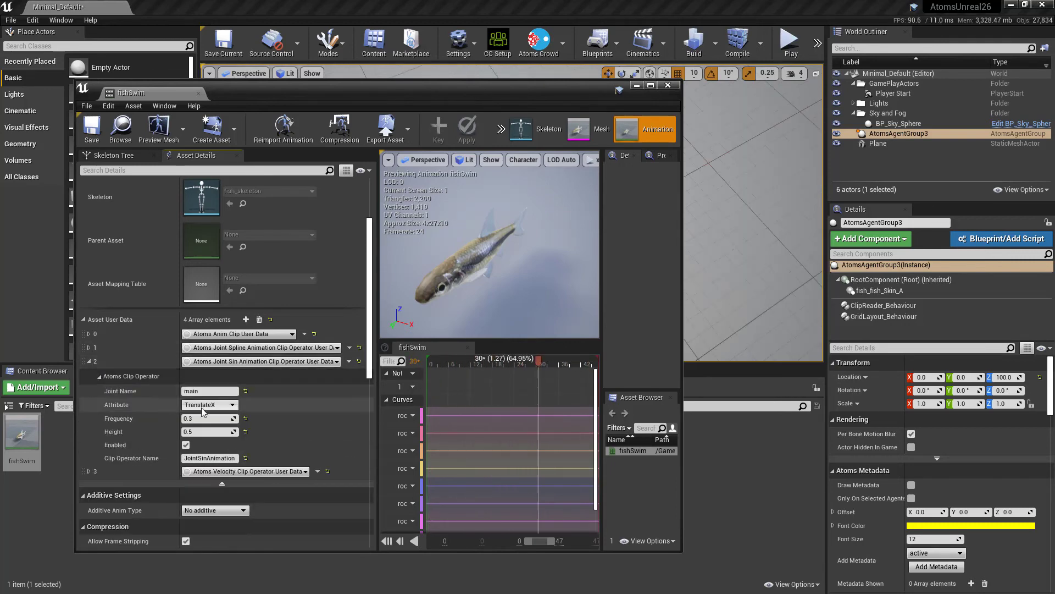
pyautogui.click(89, 362)
# - Disable fishSwim's Atoms Velocity clip operator and save the clip
pyautogui.click(89, 375)
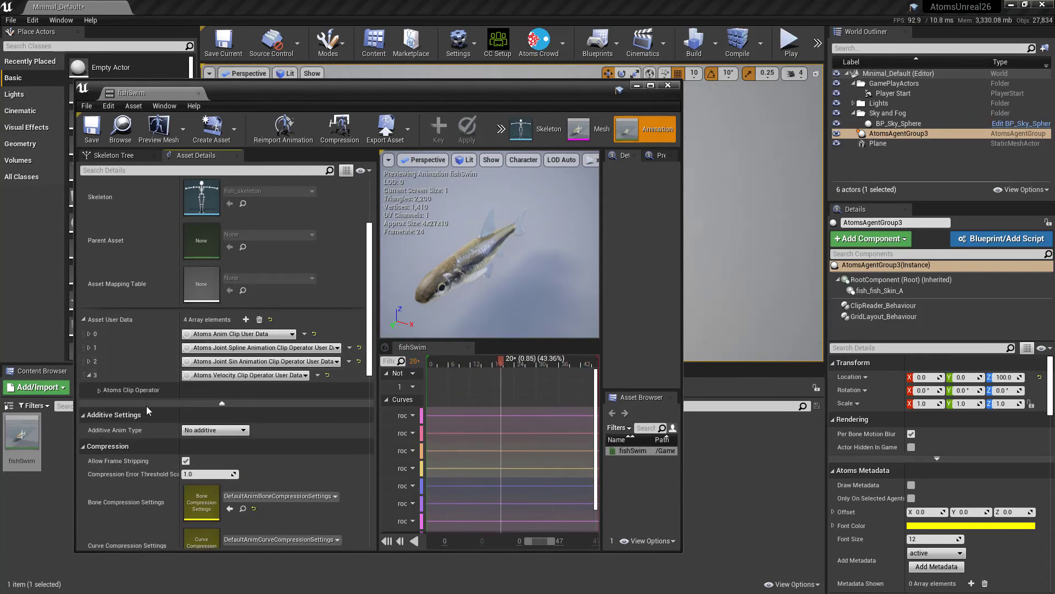
pyautogui.click(100, 389)
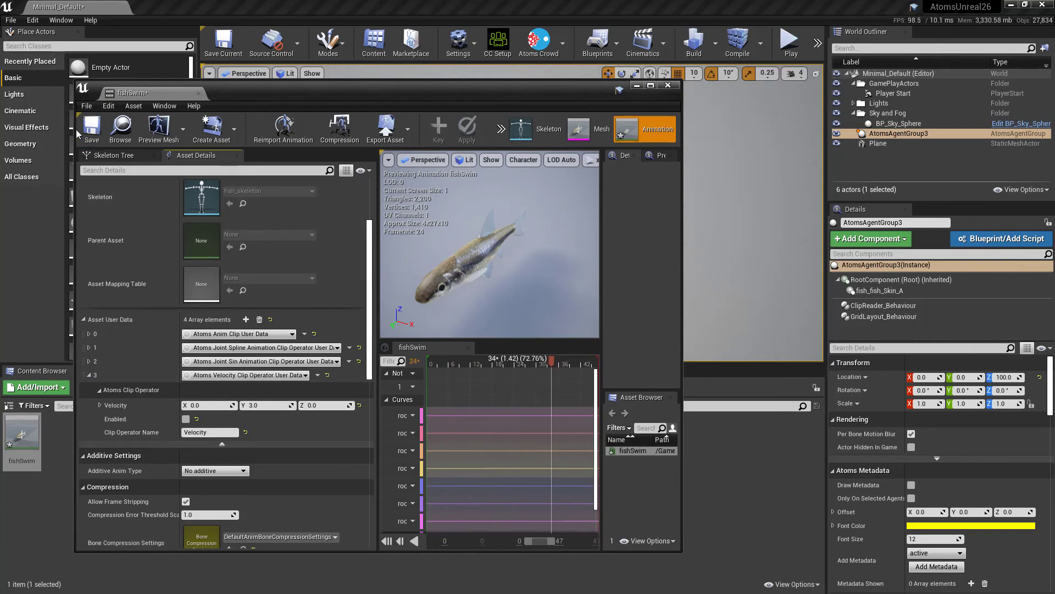
pyautogui.moveTo(265, 94); pyautogui.dragTo(215, 97)
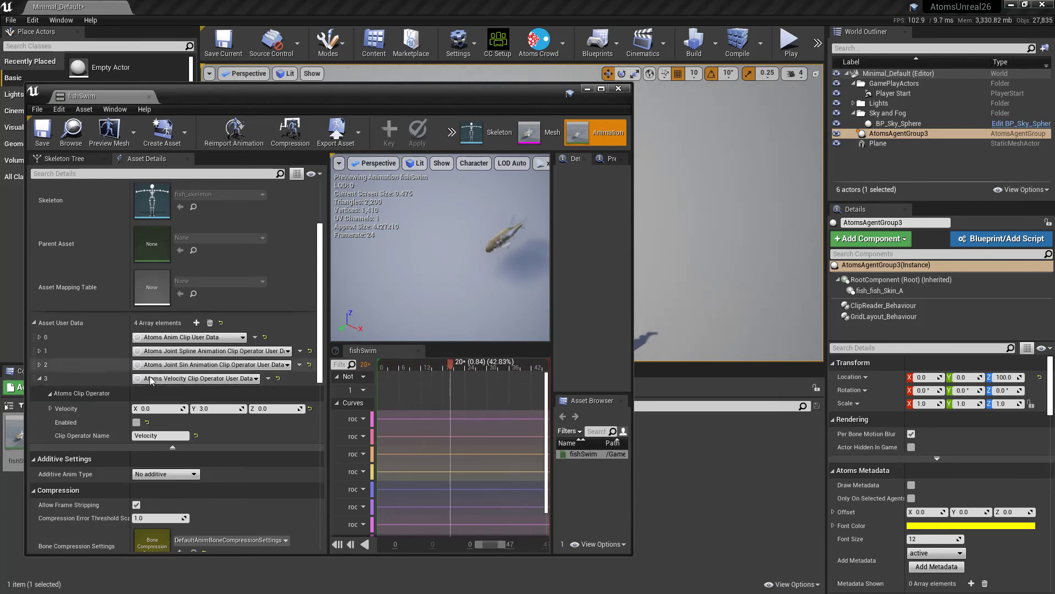
pyautogui.click(47, 136)
# - Play the level to check the fish's swimming without the velocity operator, and stop the playback
pyautogui.moveTo(235, 102); pyautogui.dragTo(0, 98)
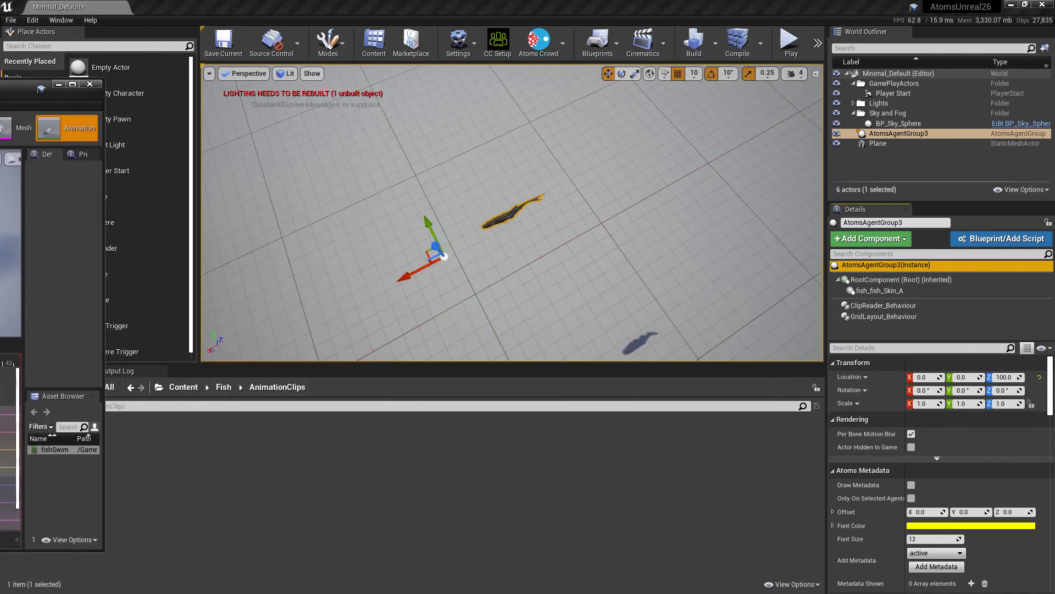
pyautogui.click(790, 44)
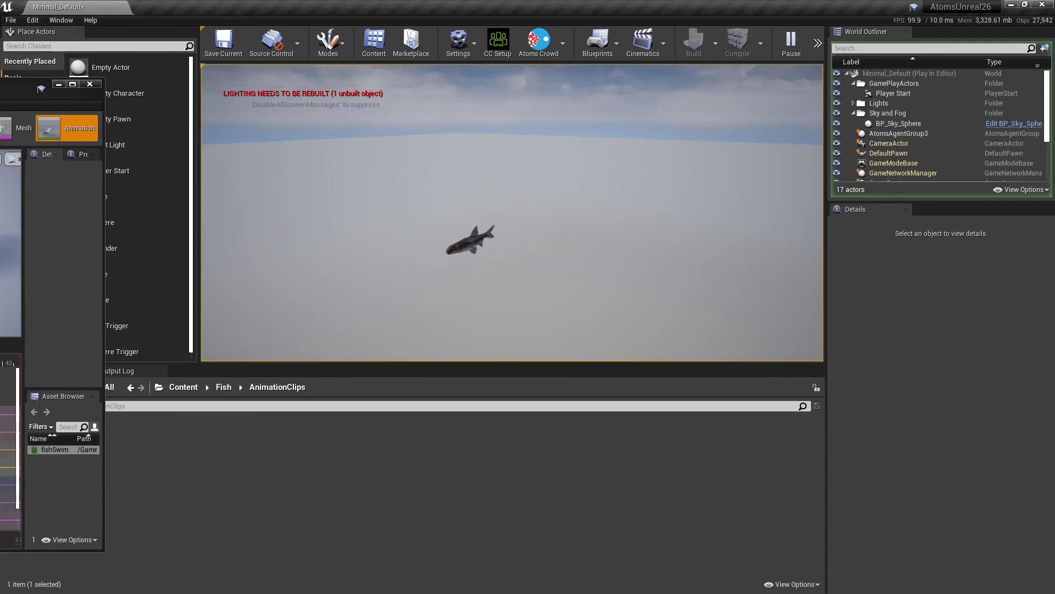
pyautogui.press('Escape')
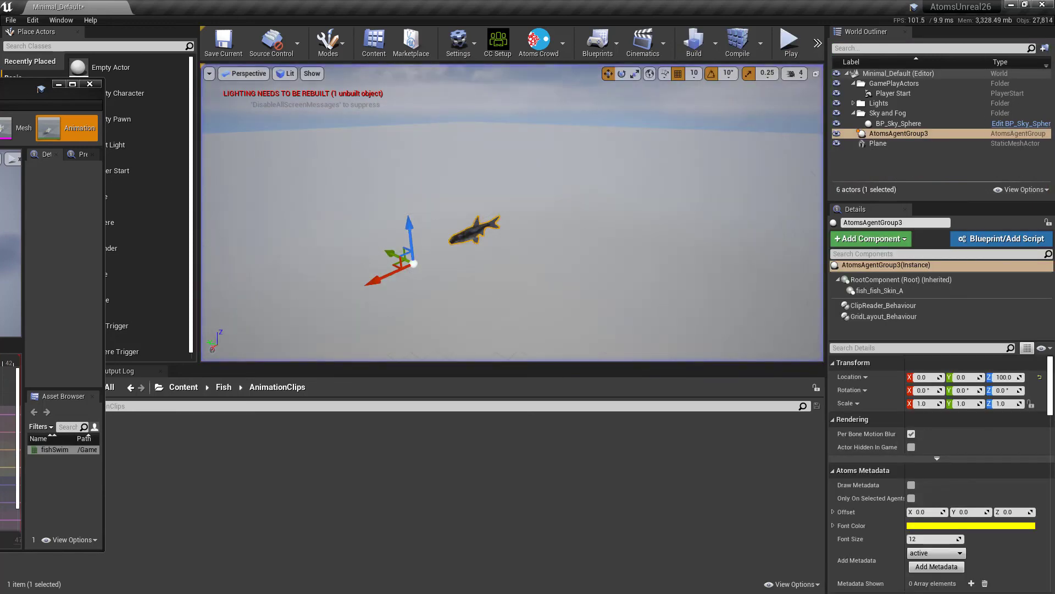
# - Disable fishSwim's Atoms Joint Spline Animation clip operator and save the clip
pyautogui.moveTo(0, 86); pyautogui.dragTo(557, 85)
pyautogui.click(101, 346)
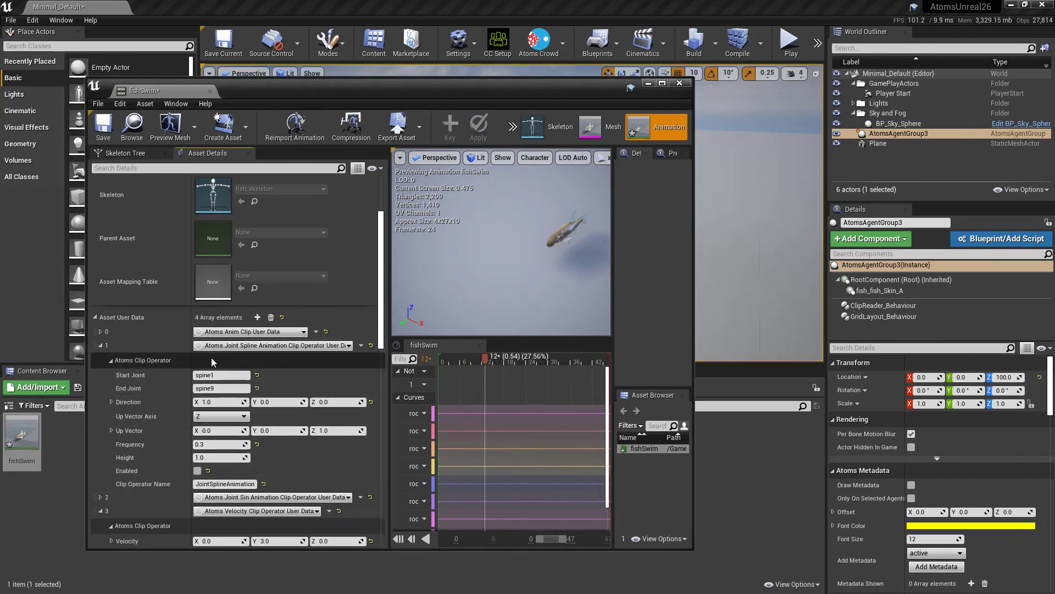
pyautogui.click(110, 136)
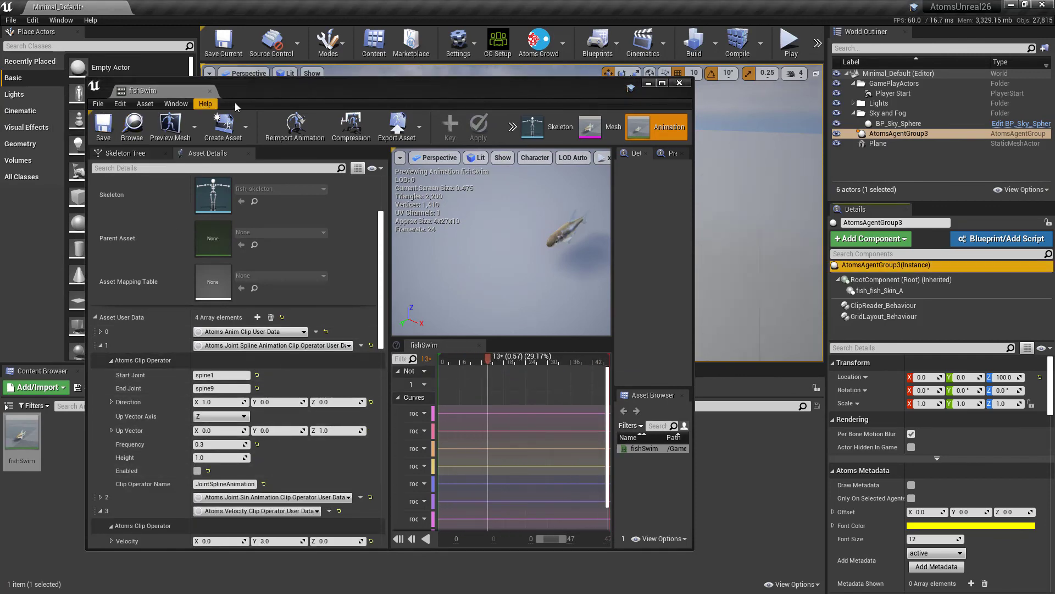
# - Play the level to check the fish's motion without the joint spline operator, and stop the playback
pyautogui.moveTo(285, 89); pyautogui.dragTo(0, 88)
pyautogui.click(780, 48)
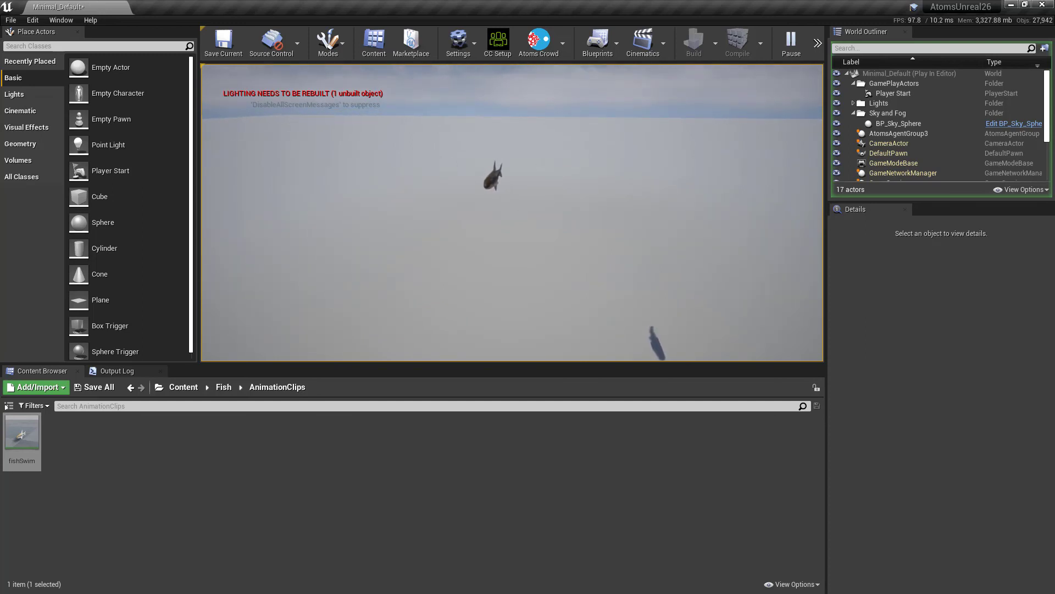
pyautogui.press('Escape')
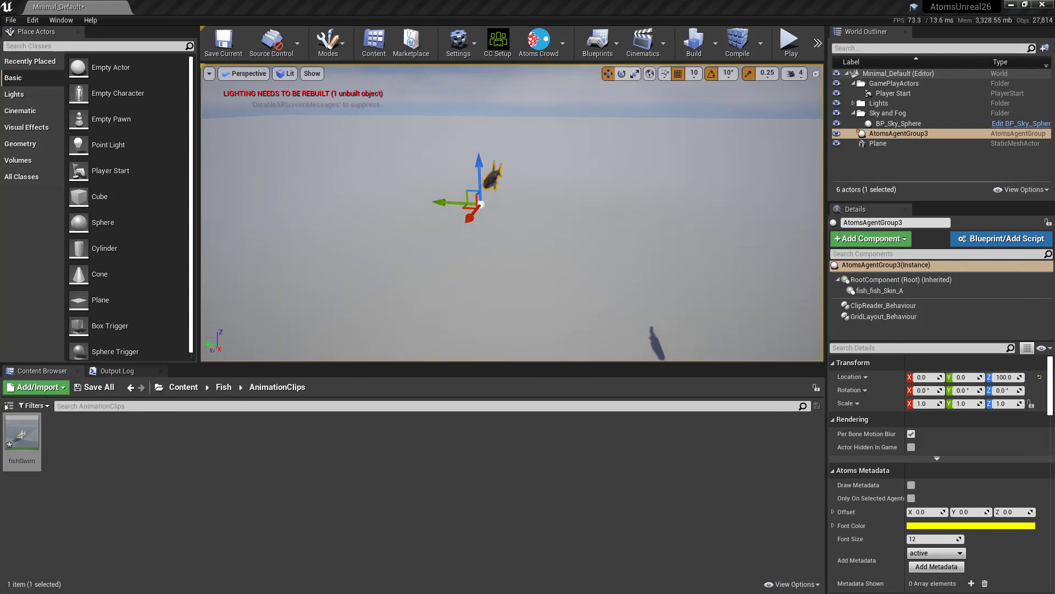
# - Play the level once more to compare the motion of the agent group's fish, and stop the playback
pyautogui.click(886, 265)
pyautogui.click(789, 54)
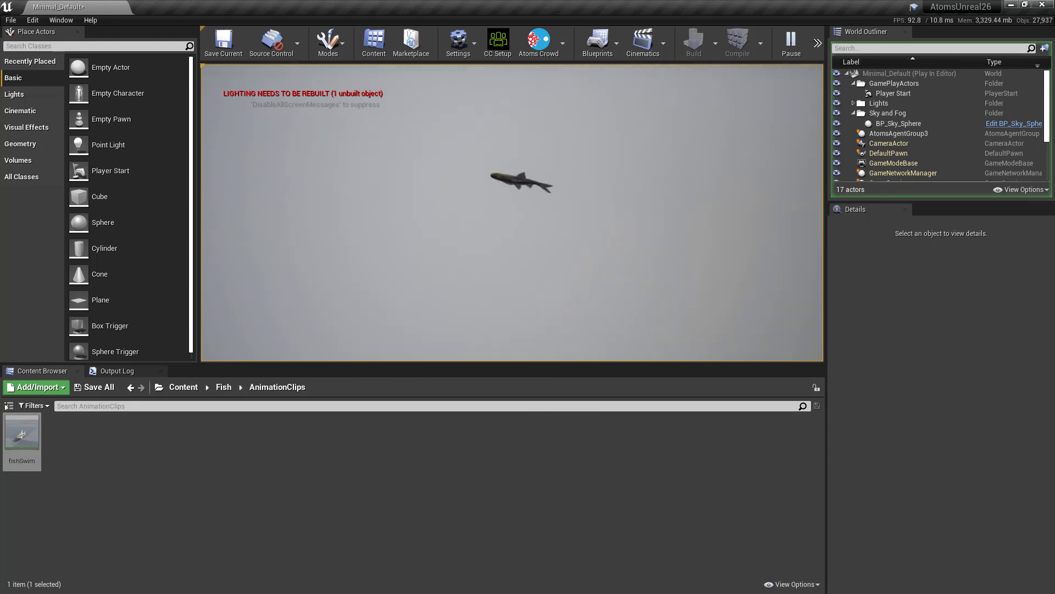
pyautogui.press('Escape')
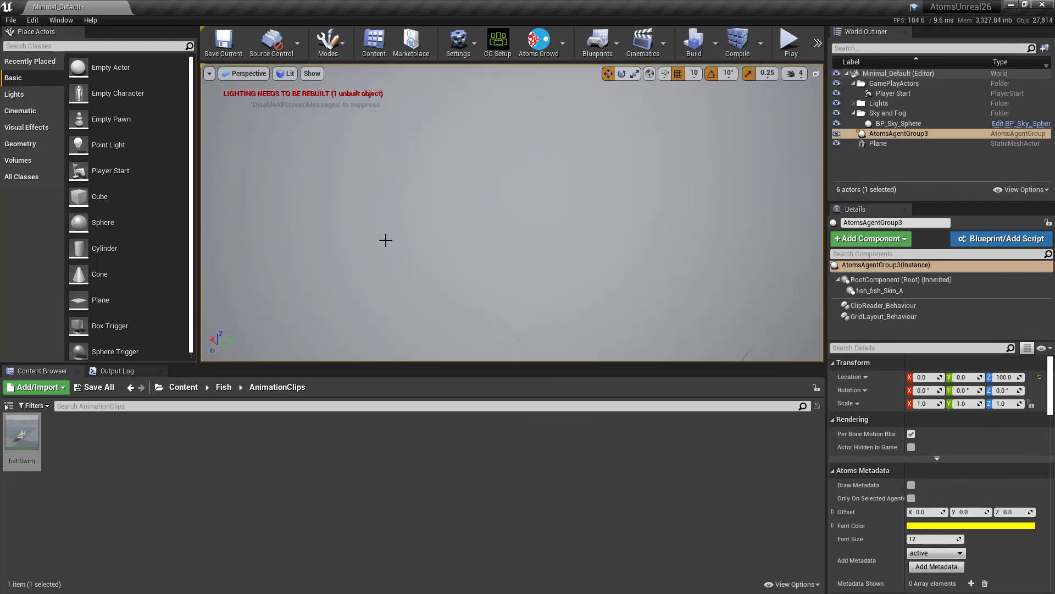
pyautogui.moveTo(533, 245); pyautogui.dragTo(797, 264, button='right')
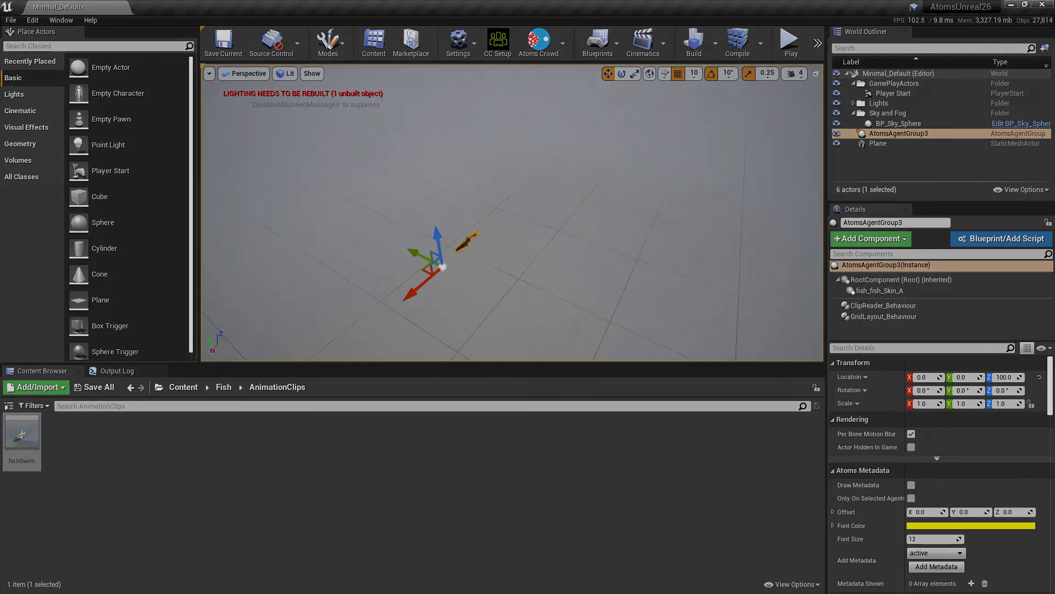